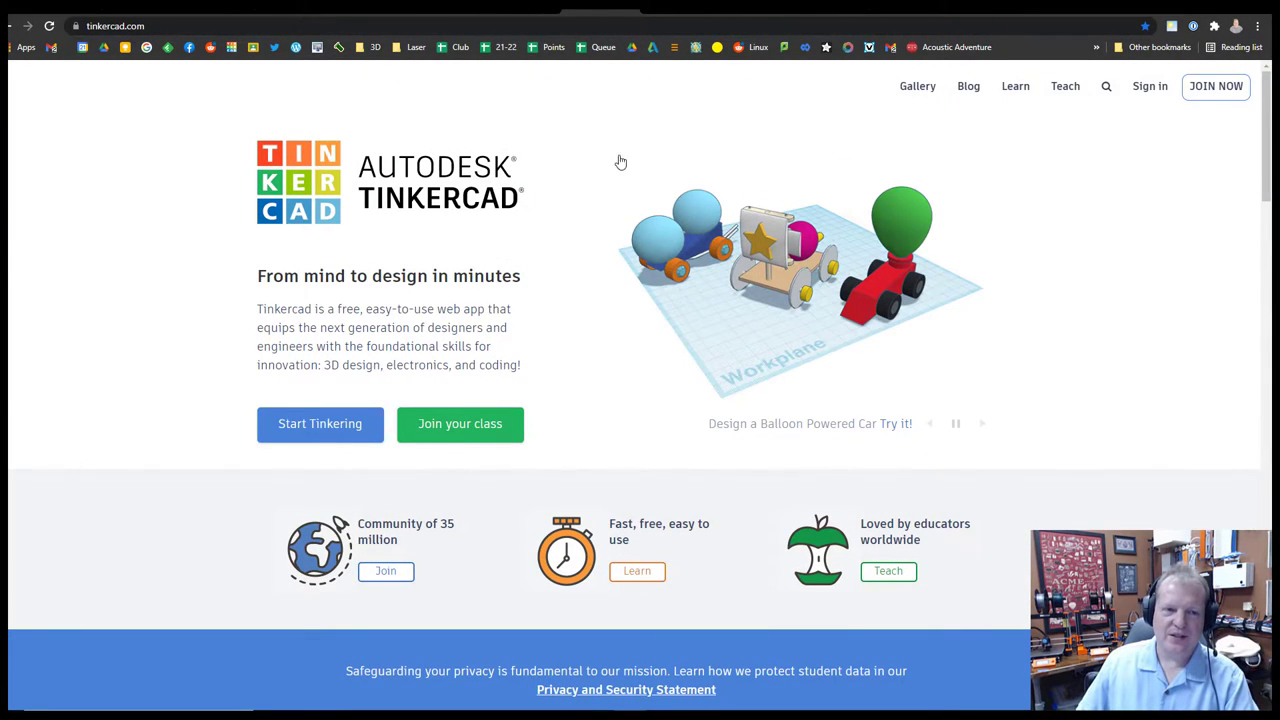
Sign in to Tinkercad with a Google account and create a new blank 3D design.
{"action": "left_click_drag", "start_coordinate": [77, 27], "coordinate": [237, 109]}
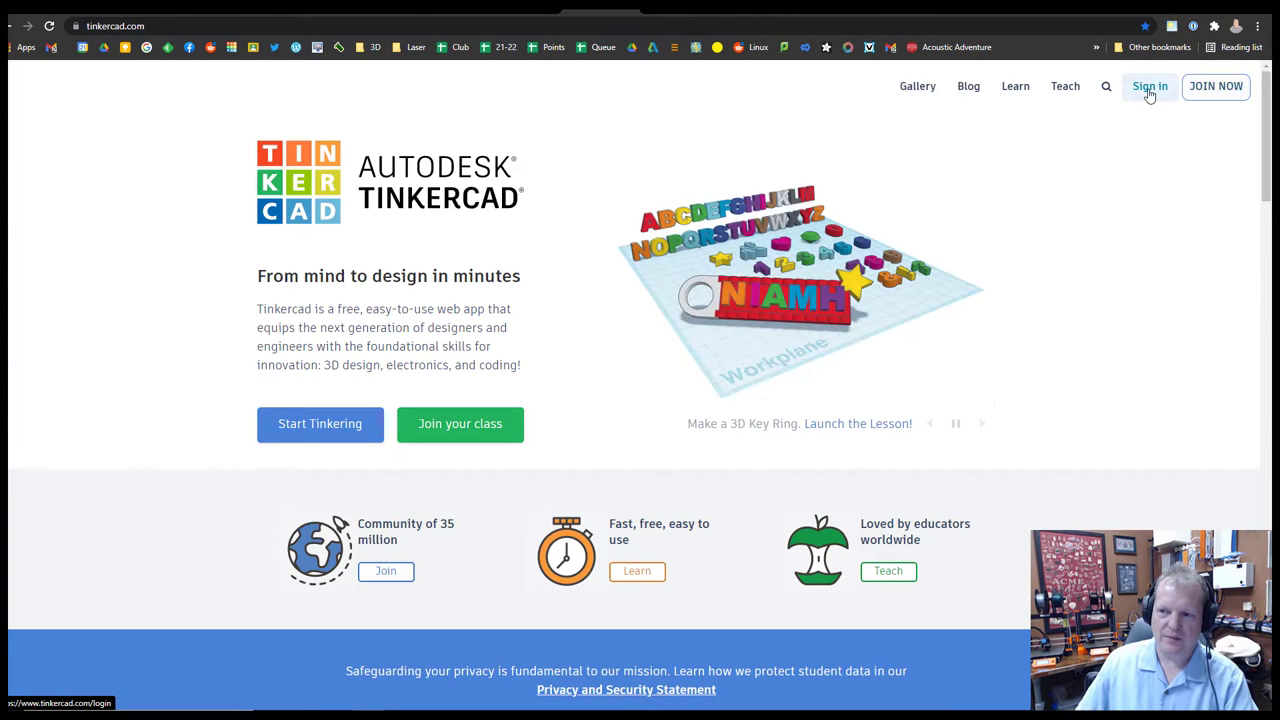
{"action": "left_click", "coordinate": [1150, 88]}
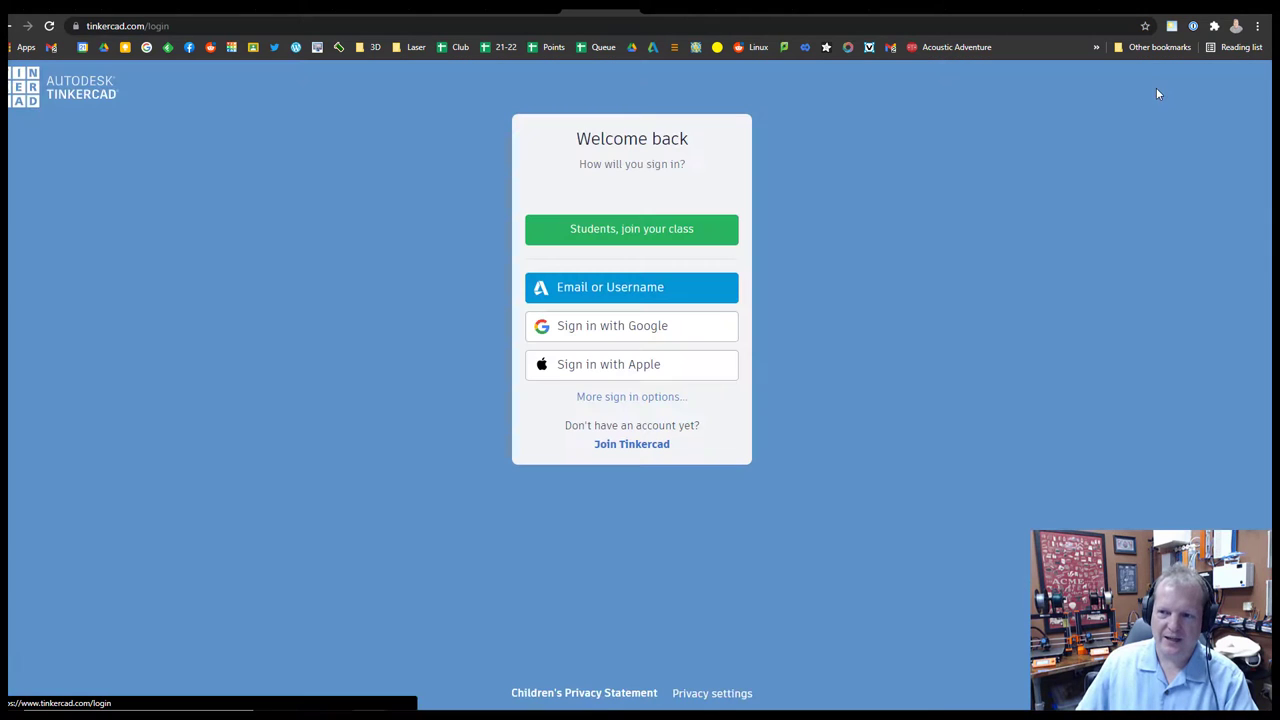
{"action": "left_click", "coordinate": [645, 336]}
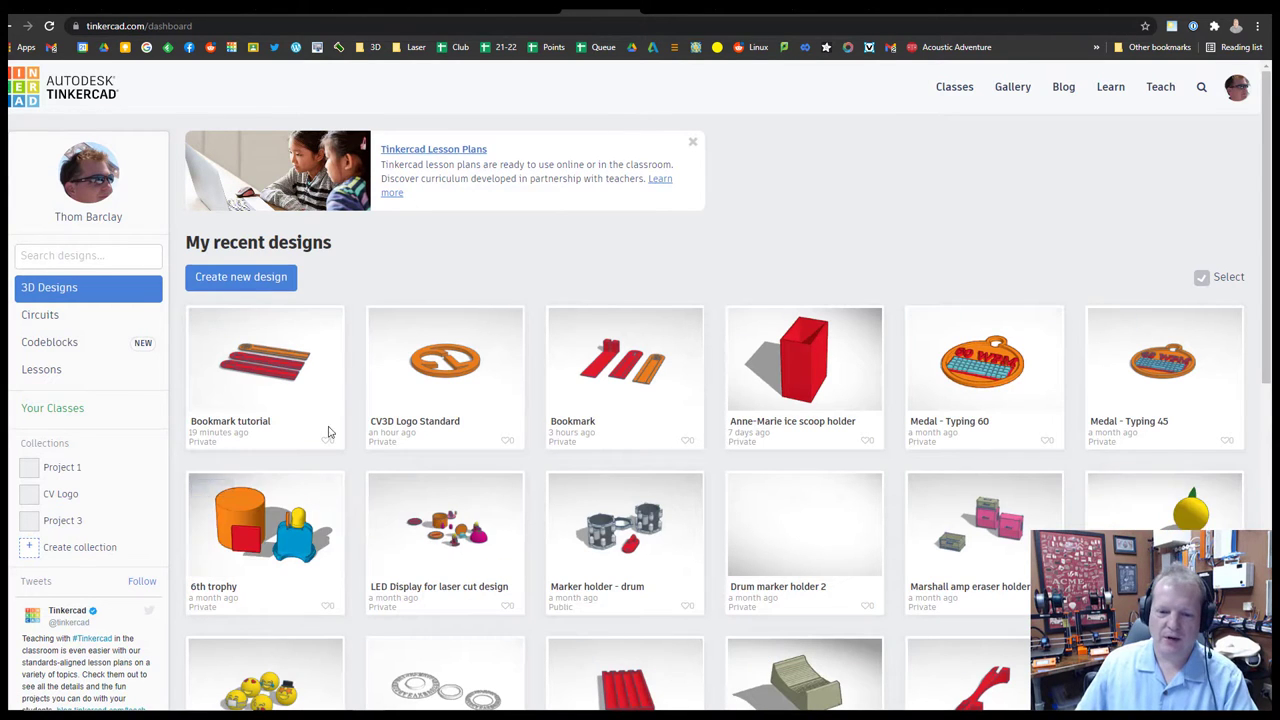
{"action": "left_click", "coordinate": [235, 282]}
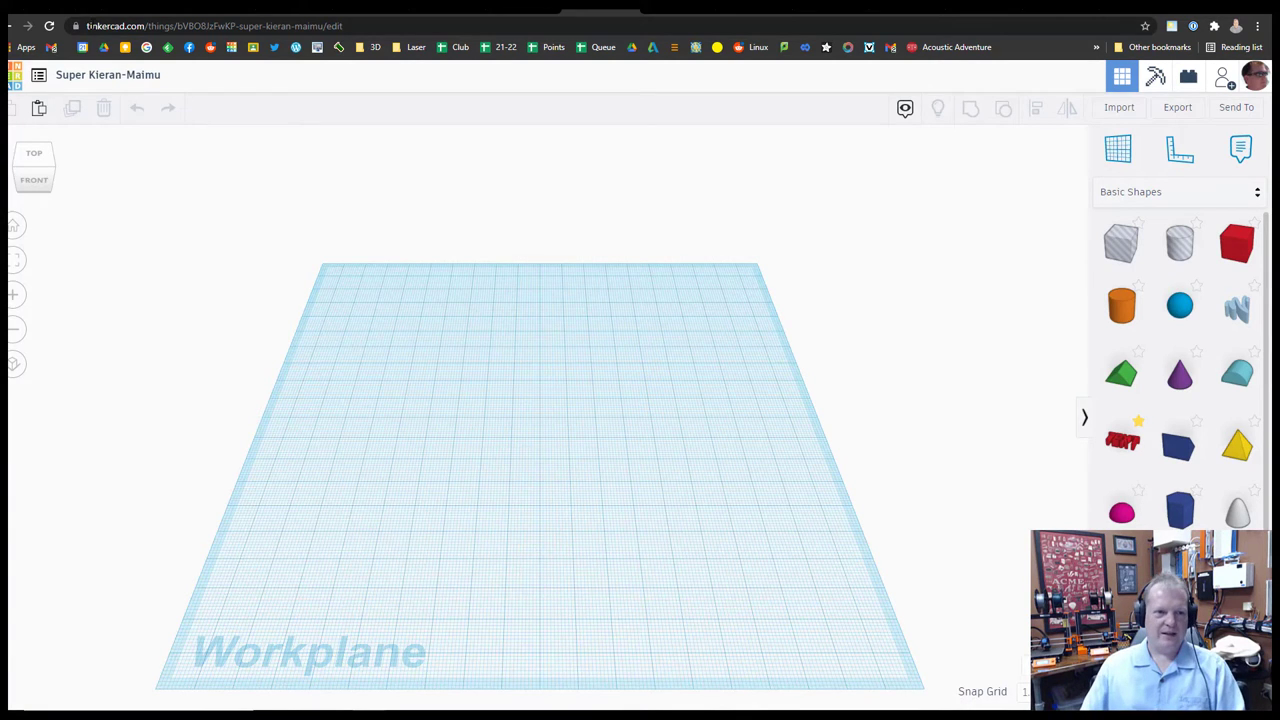
Replace the auto-generated design title with 'Demonstration'.
{"action": "left_click", "coordinate": [118, 79]}
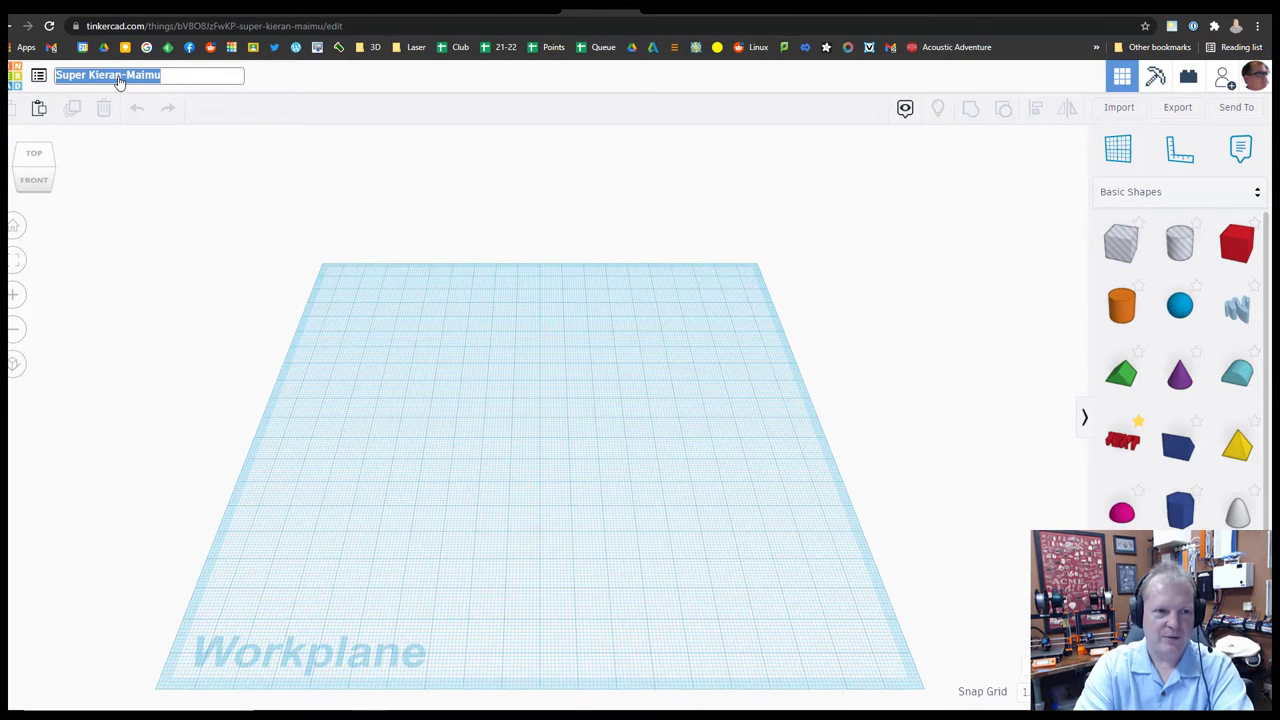
{"action": "type", "text": "Demonstrat"}
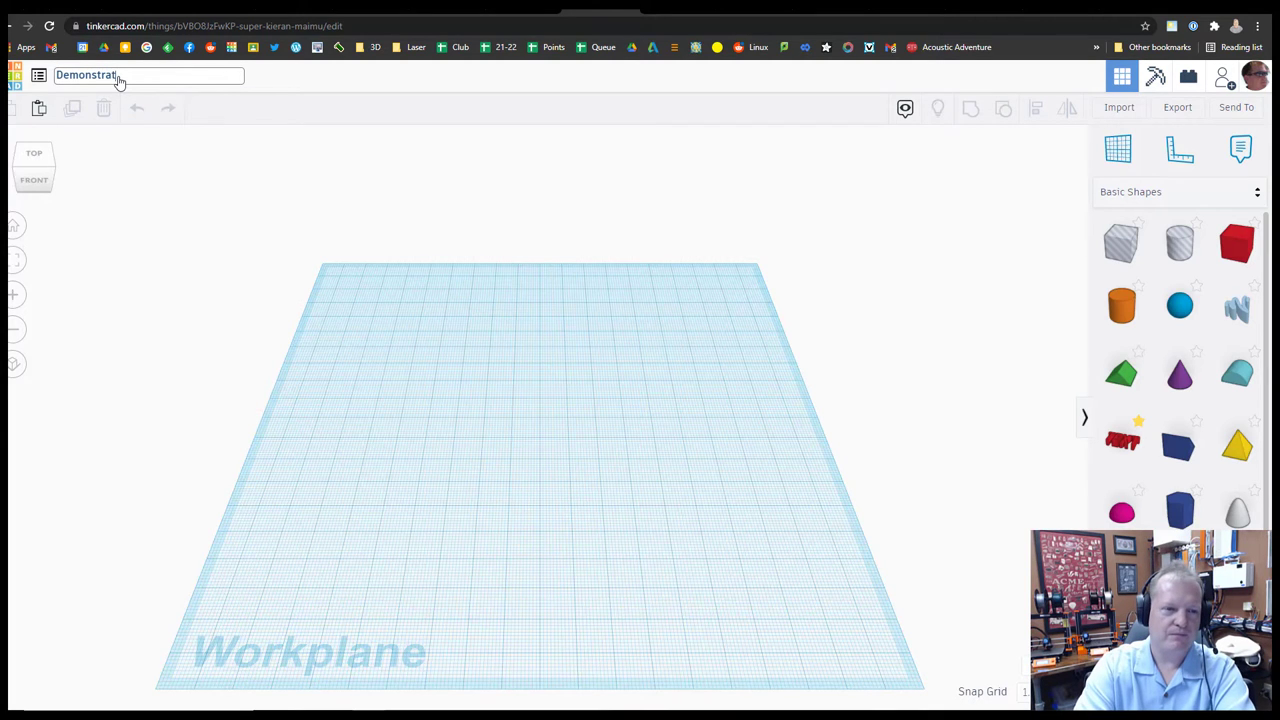
{"action": "type", "text": "ion"}
{"action": "key", "text": "Return"}
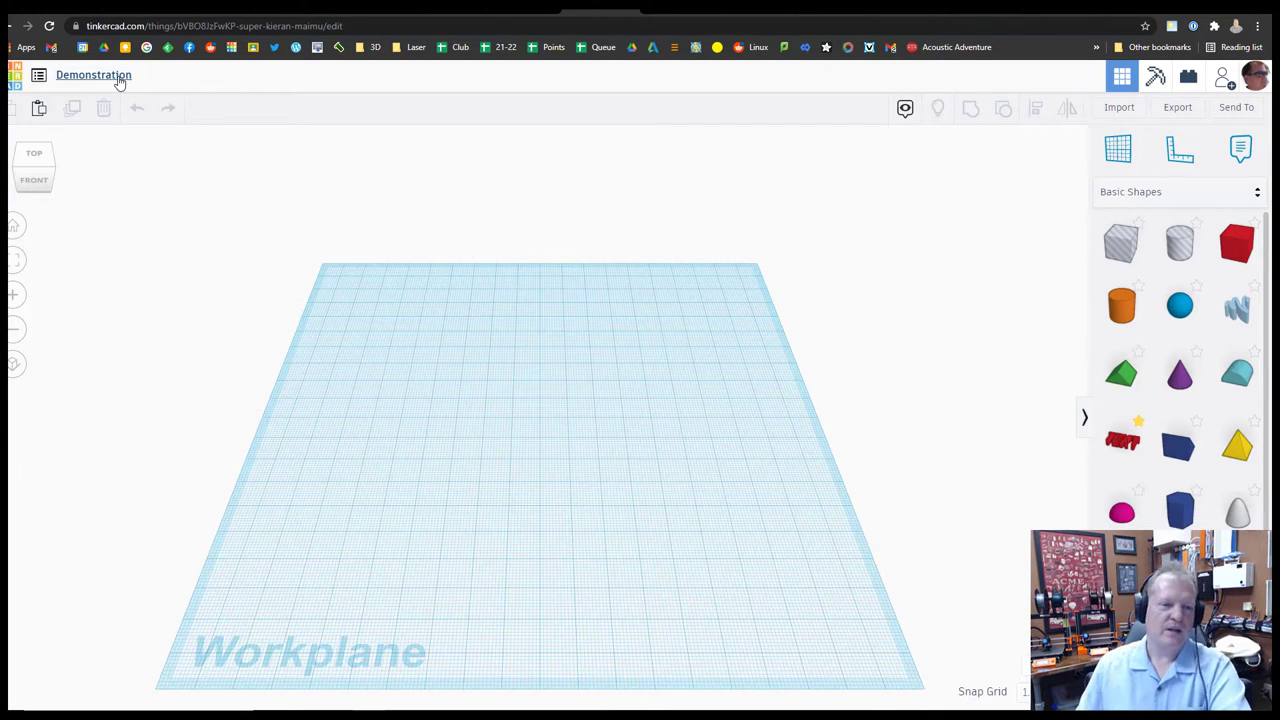
{"action": "left_click", "coordinate": [81, 84]}
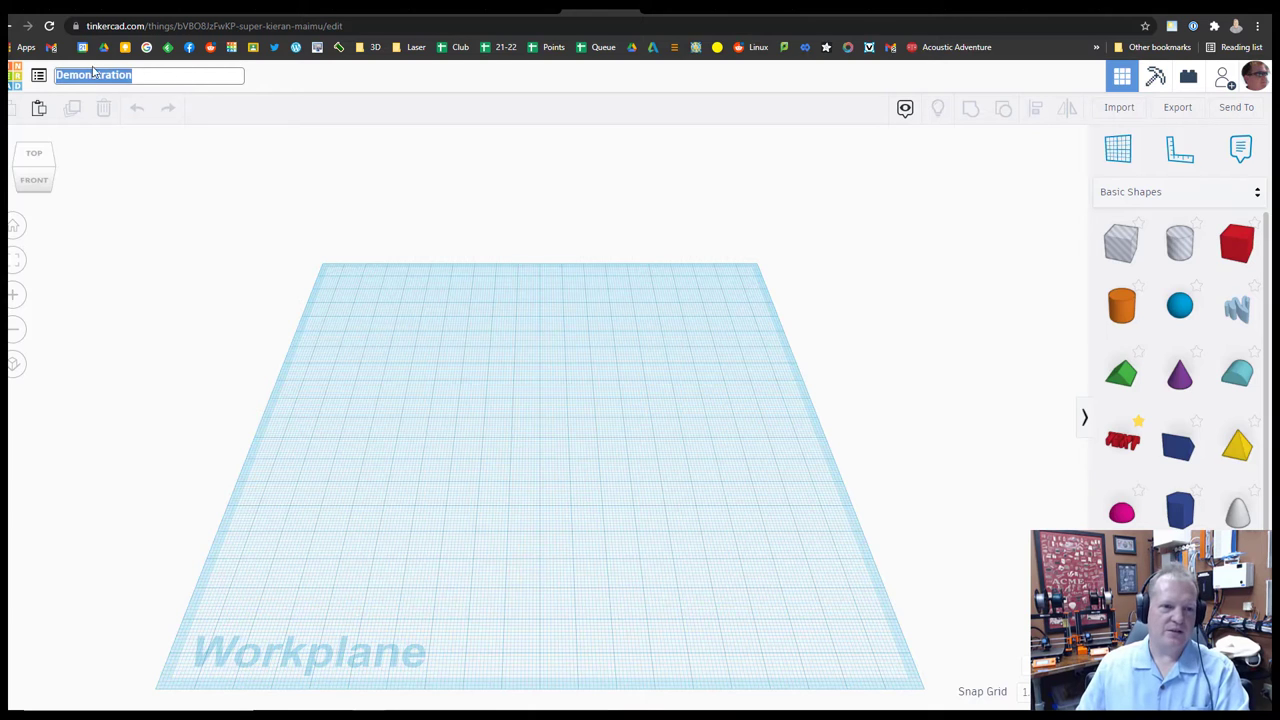
{"action": "left_click", "coordinate": [158, 201]}
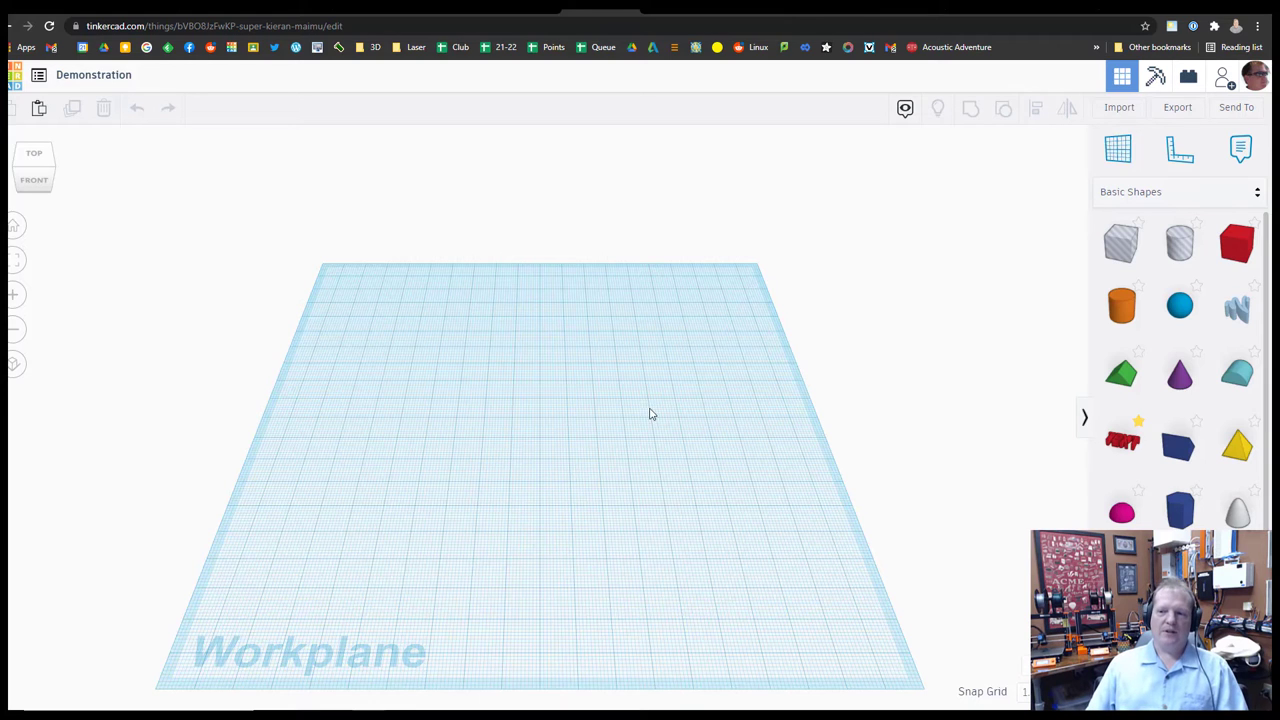
Drag a red 20 × 20 × 20 Box from Basic Shapes into the middle of the workplane.
{"action": "left_click_drag", "start_coordinate": [1237, 243], "coordinate": [615, 490]}
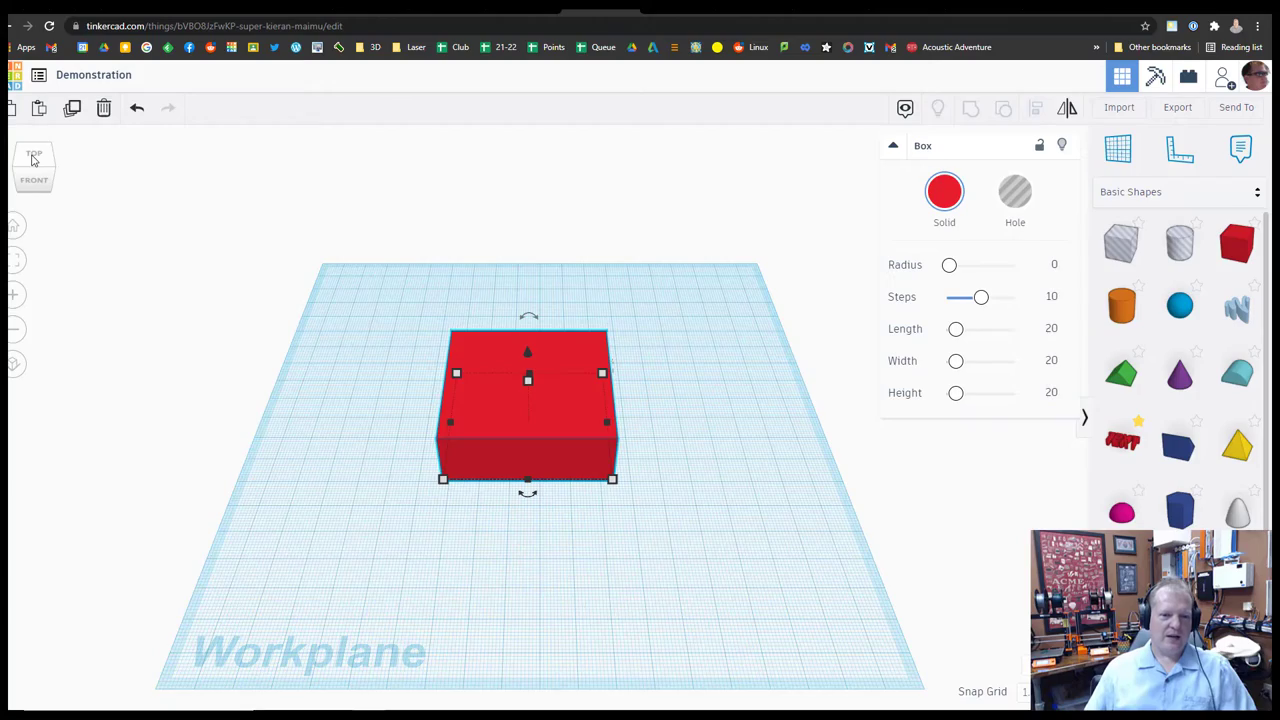
{"action": "left_click_drag", "start_coordinate": [33, 158], "coordinate": [170, 172]}
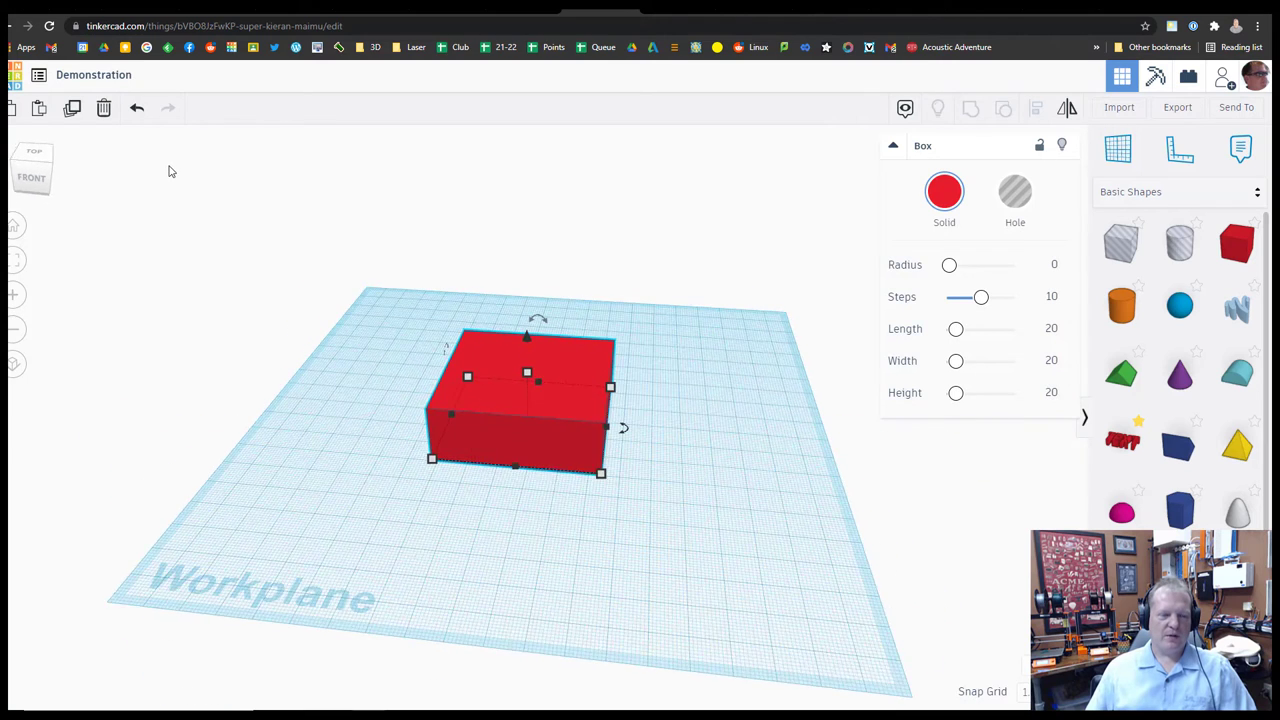
{"action": "left_click", "coordinate": [20, 228]}
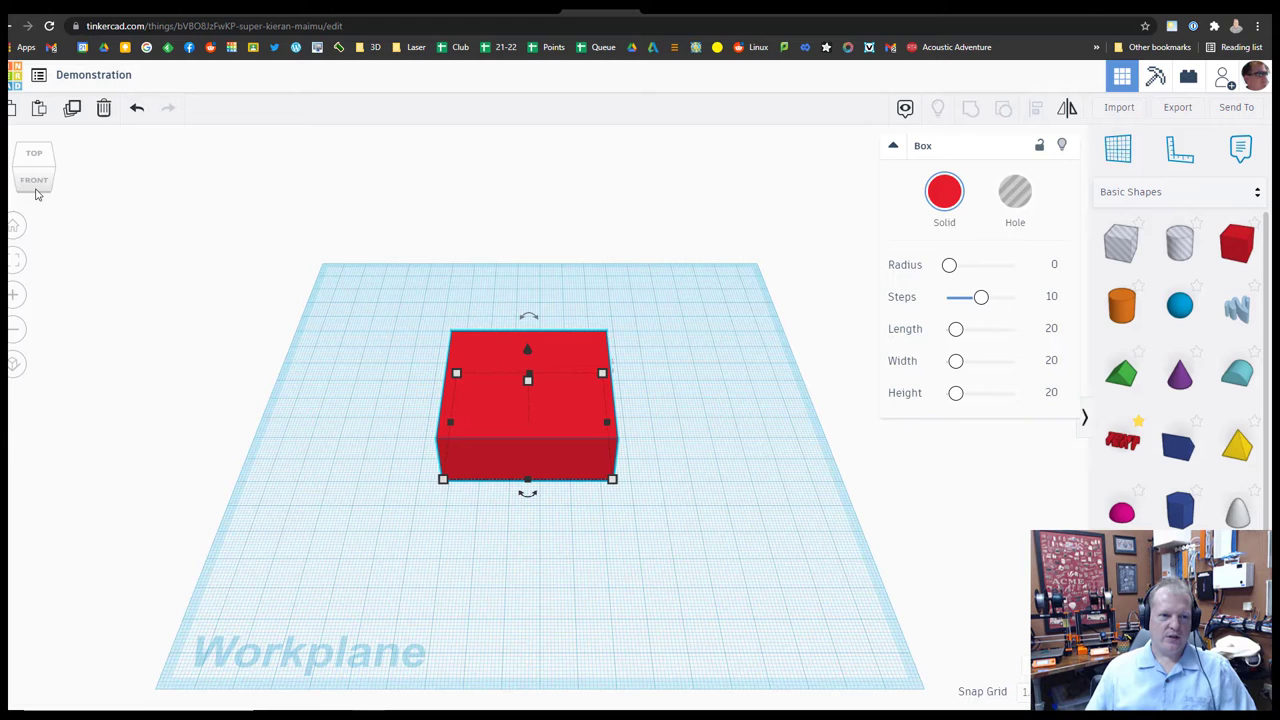
{"action": "left_click", "coordinate": [37, 182]}
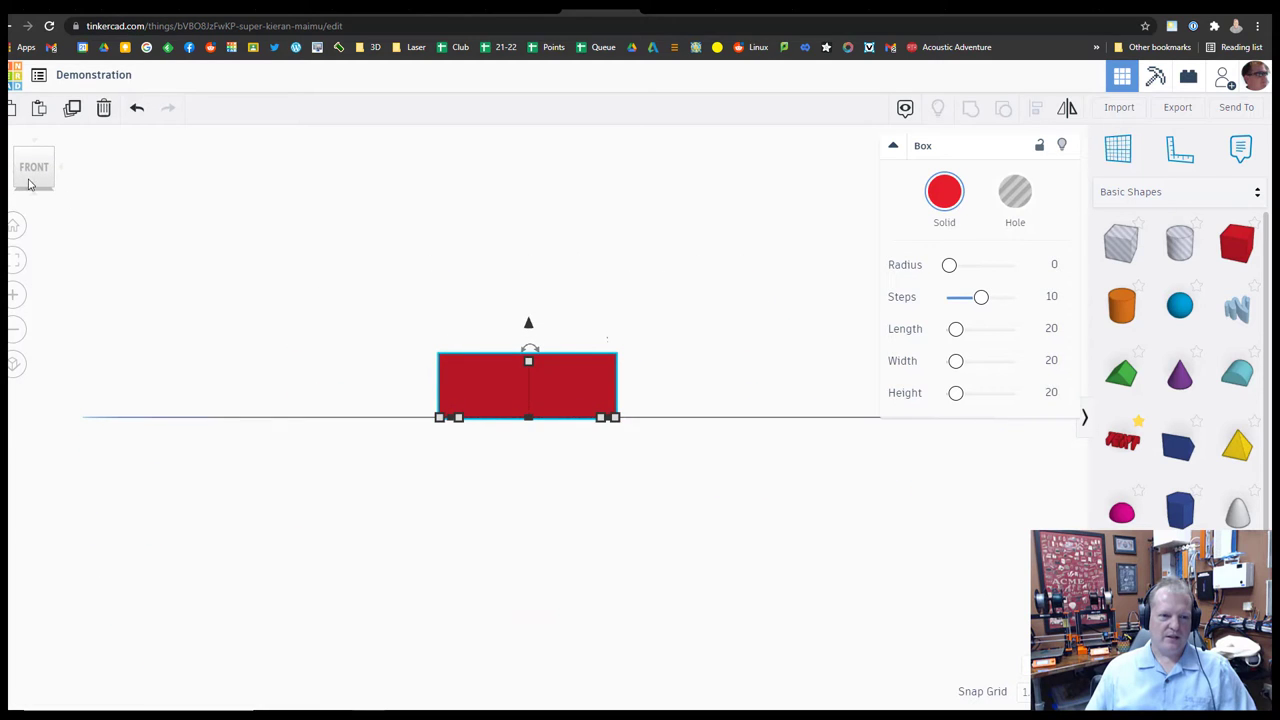
{"action": "left_click", "coordinate": [55, 192]}
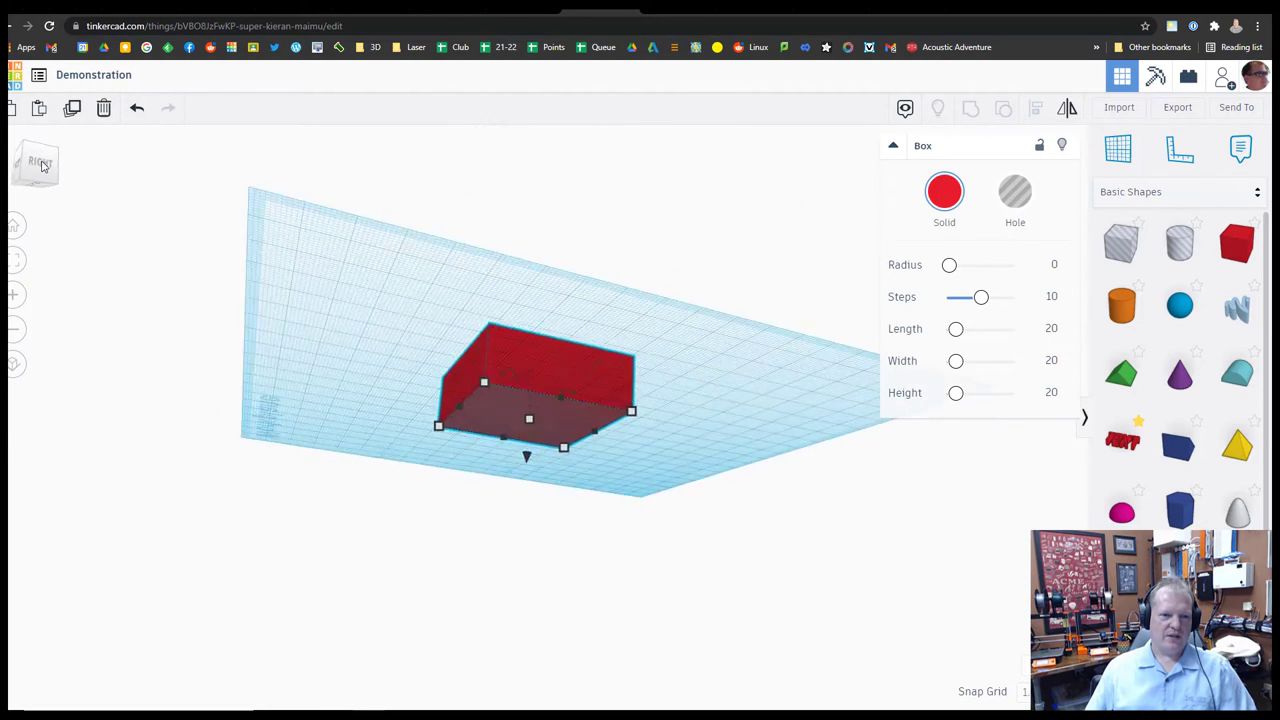
{"action": "left_click", "coordinate": [15, 229]}
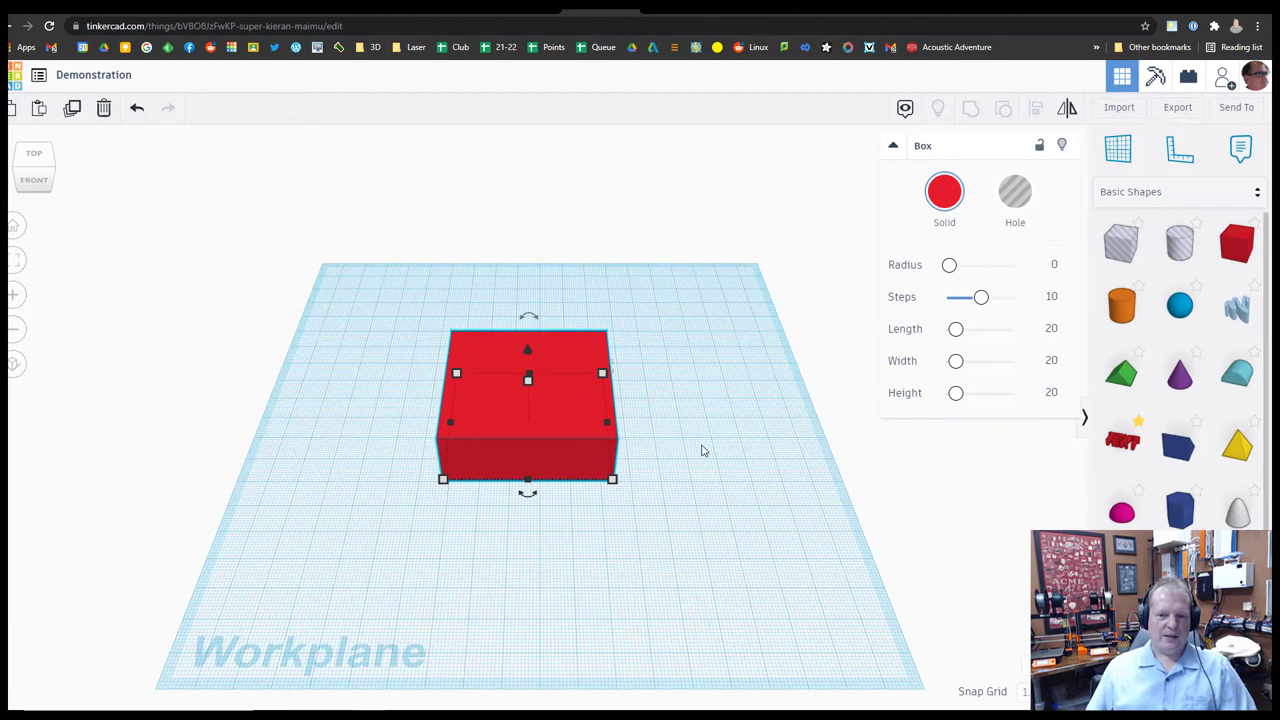
{"action": "mouse_move", "coordinate": [701, 451]}
{"action": "right_mouse_down"}
{"action": "mouse_move", "coordinate": [640, 457]}
{"action": "mouse_move", "coordinate": [428, 380]}
{"action": "mouse_move", "coordinate": [574, 320]}
{"action": "mouse_move", "coordinate": [697, 403]}
{"action": "mouse_move", "coordinate": [680, 460]}
{"action": "mouse_move", "coordinate": [694, 466]}
{"action": "mouse_move", "coordinate": [700, 449]}
{"action": "right_mouse_up"}
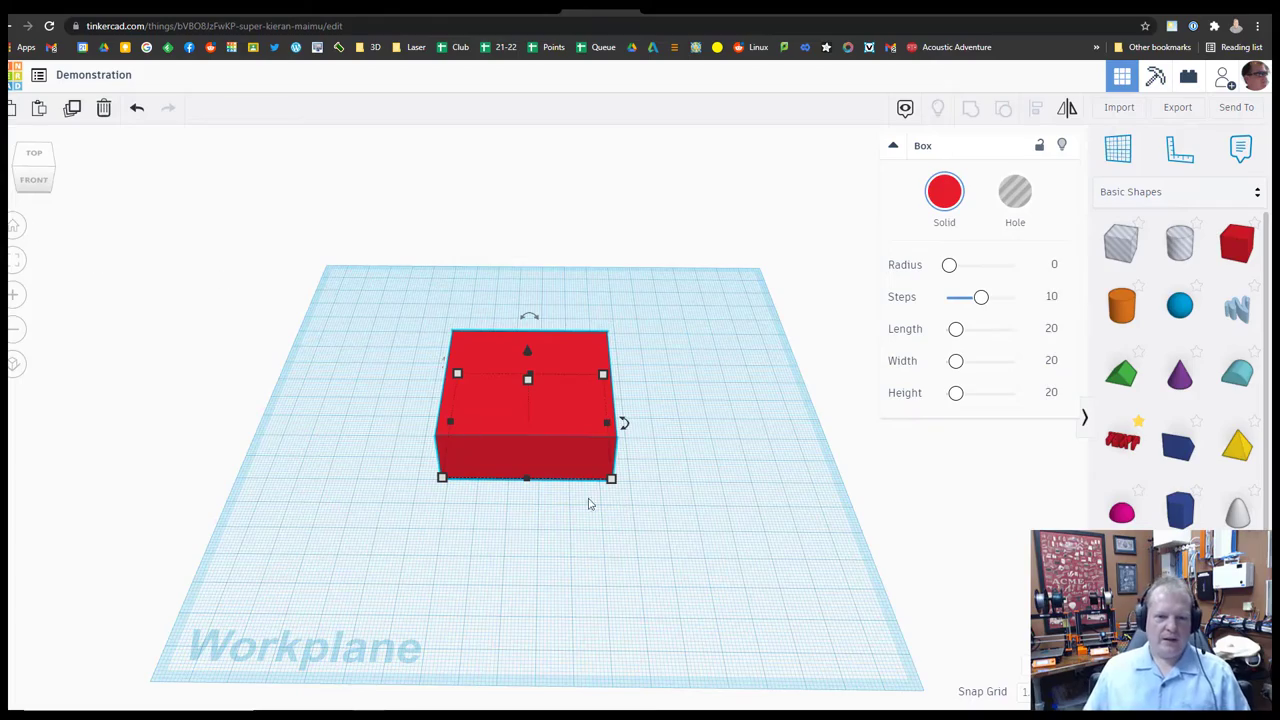
Zoom in and out on the red box, then return to the home view.
{"action": "scroll", "coordinate": [725, 518], "scroll_direction": "up", "scroll_amount": 6}
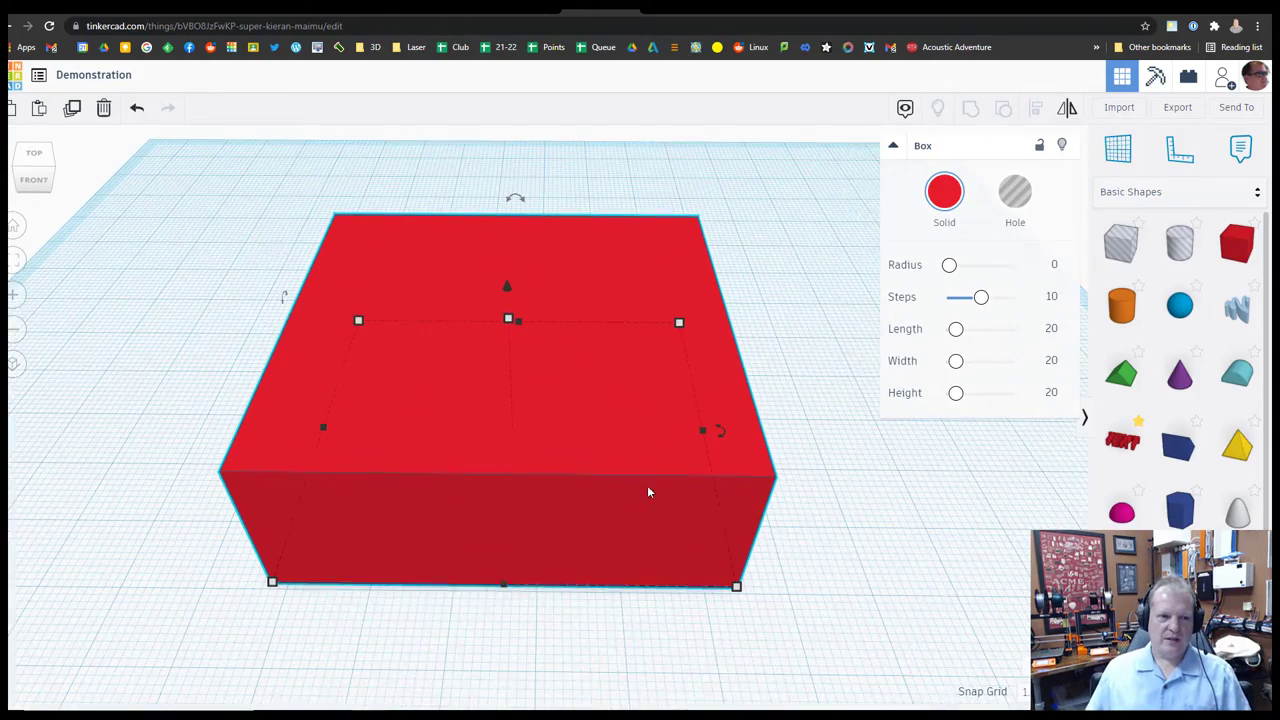
{"action": "left_click", "coordinate": [14, 297]}
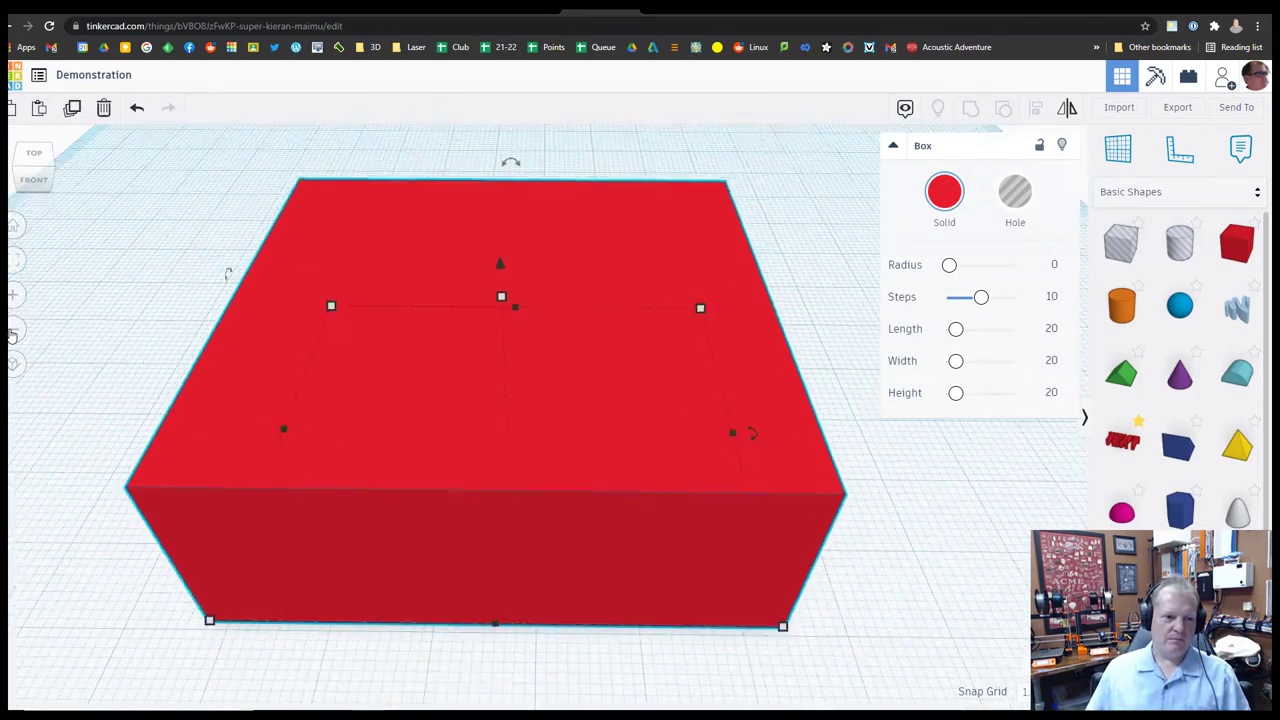
{"action": "left_click", "coordinate": [13, 331]}
{"action": "left_click", "coordinate": [13, 296]}
{"action": "left_click", "coordinate": [13, 331]}
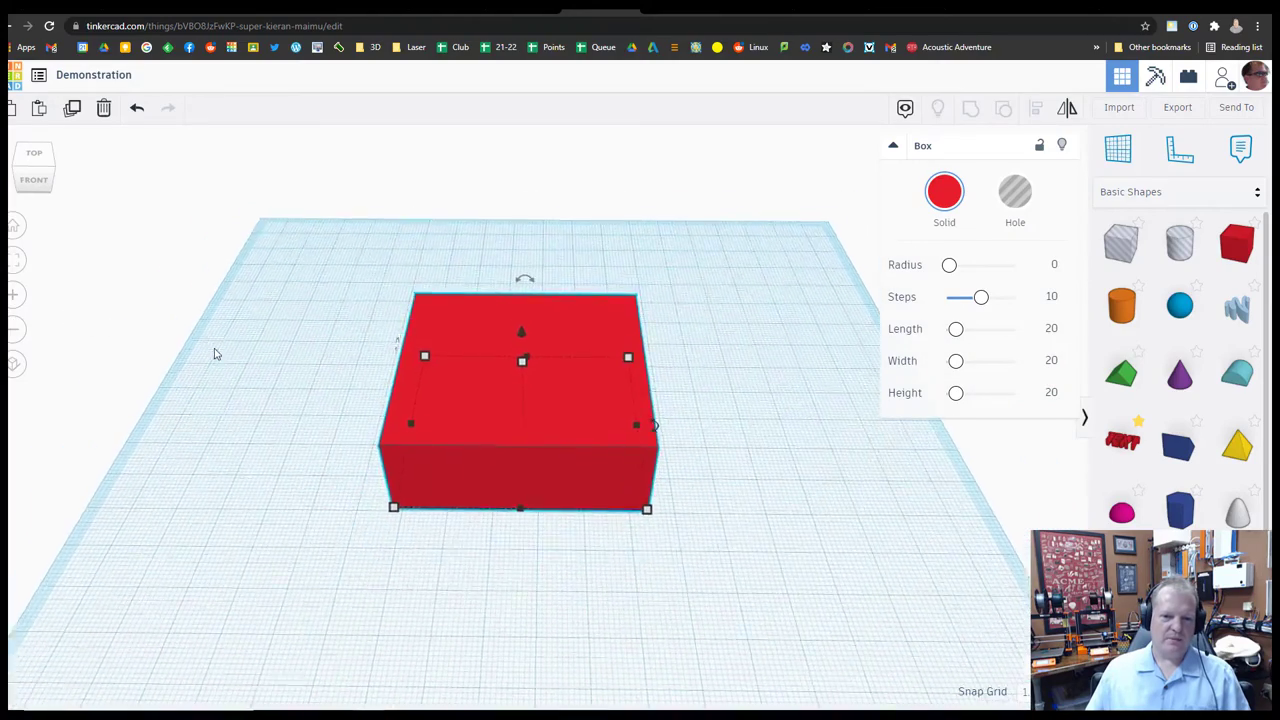
{"action": "scroll", "coordinate": [280, 374], "scroll_direction": "down", "scroll_amount": 4}
{"action": "scroll", "coordinate": [323, 403], "scroll_direction": "up", "scroll_amount": 3}
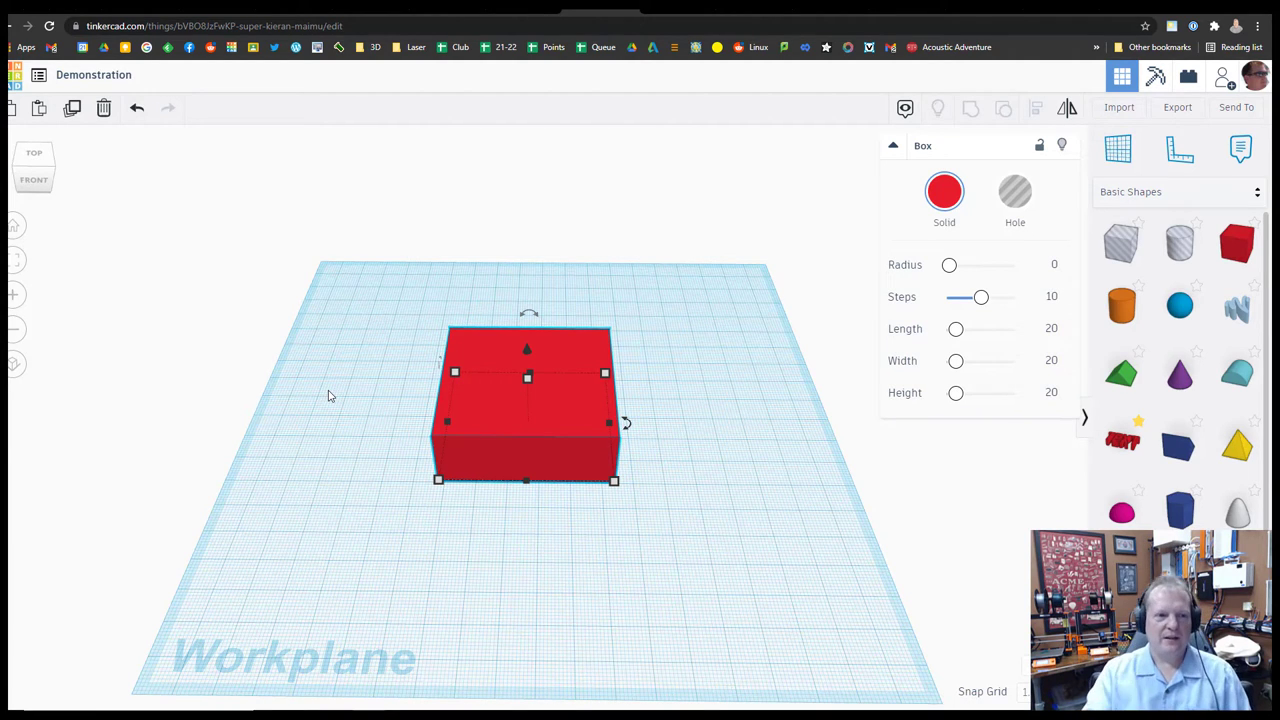
{"action": "left_click", "coordinate": [18, 227]}
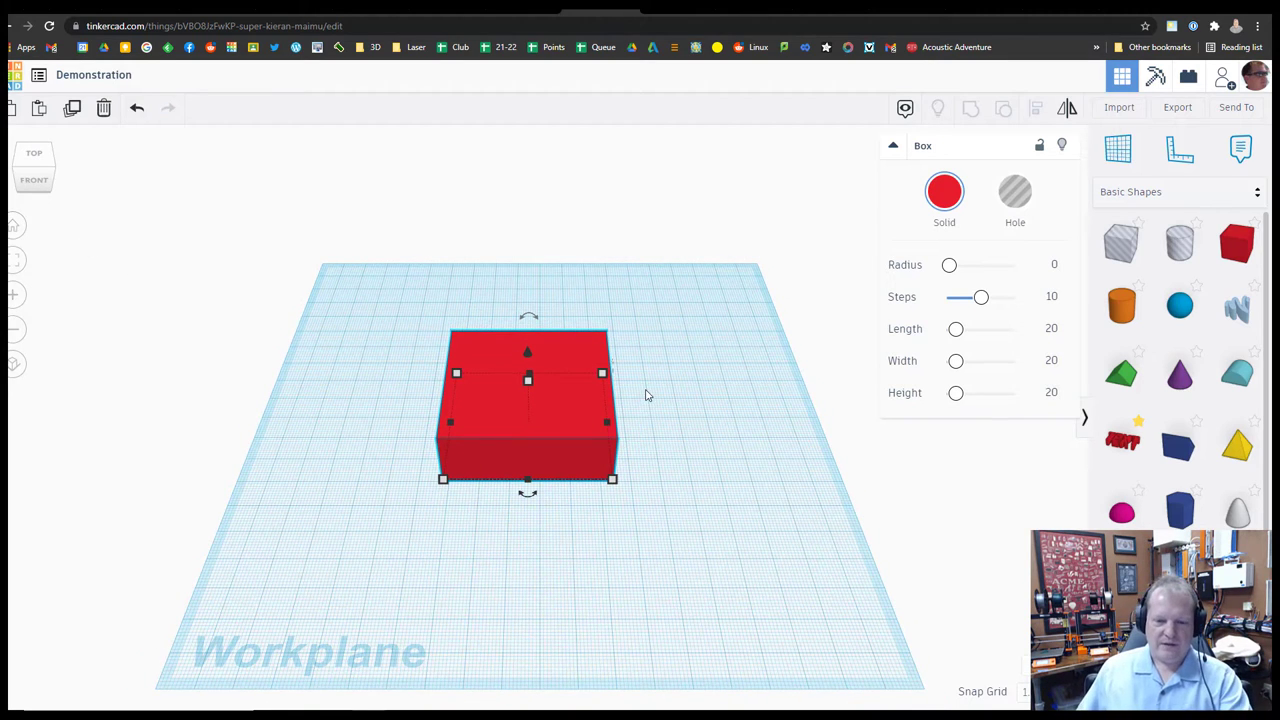
Pan and zoom around the workplane, then fit the whole workplane back in view.
{"action": "scroll", "coordinate": [646, 395], "scroll_direction": "down", "scroll_amount": 4}
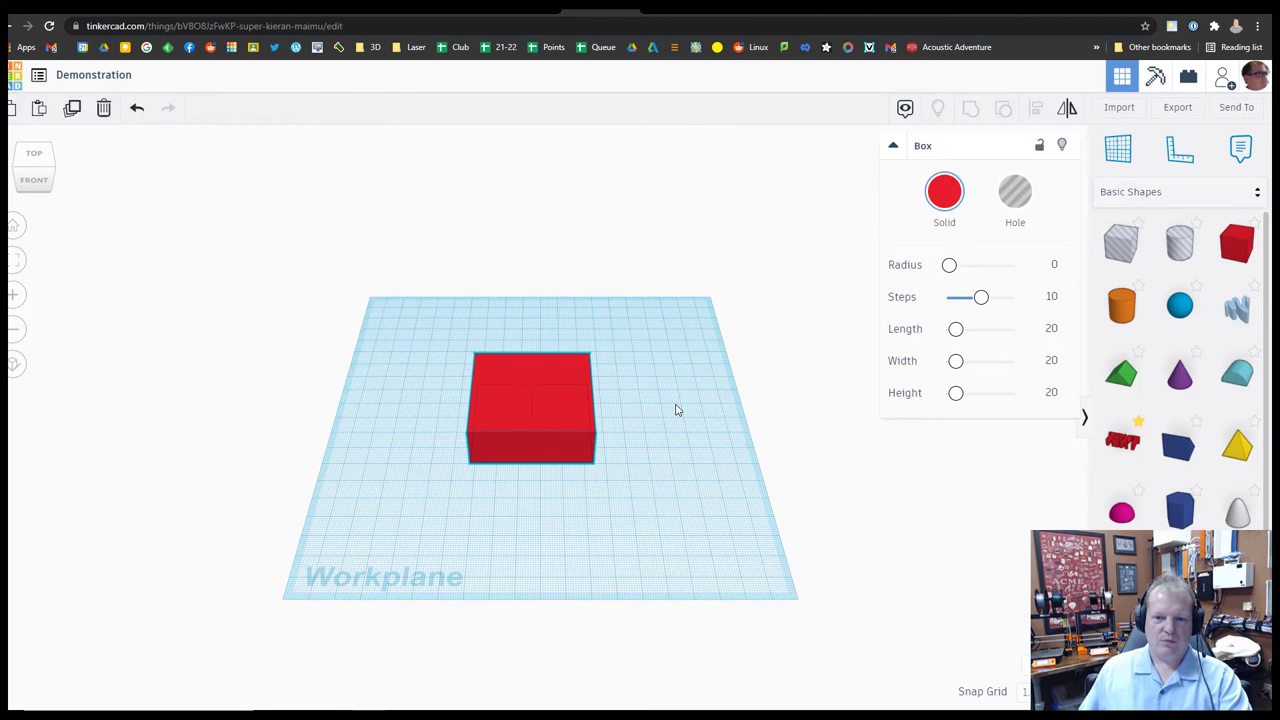
{"action": "middle_click_drag", "start_coordinate": [675, 410], "coordinate": [780, 266]}
{"action": "scroll", "coordinate": [666, 320], "scroll_direction": "up", "scroll_amount": 3}
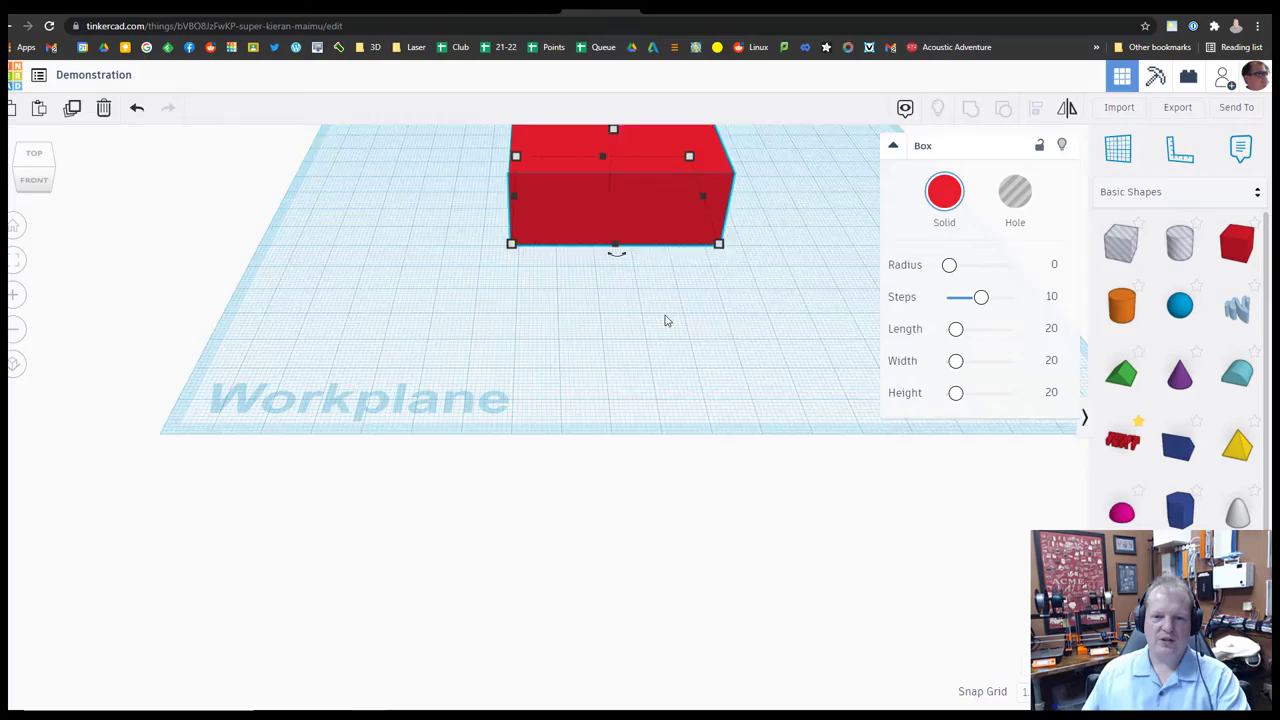
{"action": "scroll", "coordinate": [665, 320], "scroll_direction": "up", "scroll_amount": 5}
{"action": "middle_click_drag", "start_coordinate": [665, 320], "coordinate": [591, 560]}
{"action": "scroll", "coordinate": [570, 566], "scroll_direction": "down", "scroll_amount": 2}
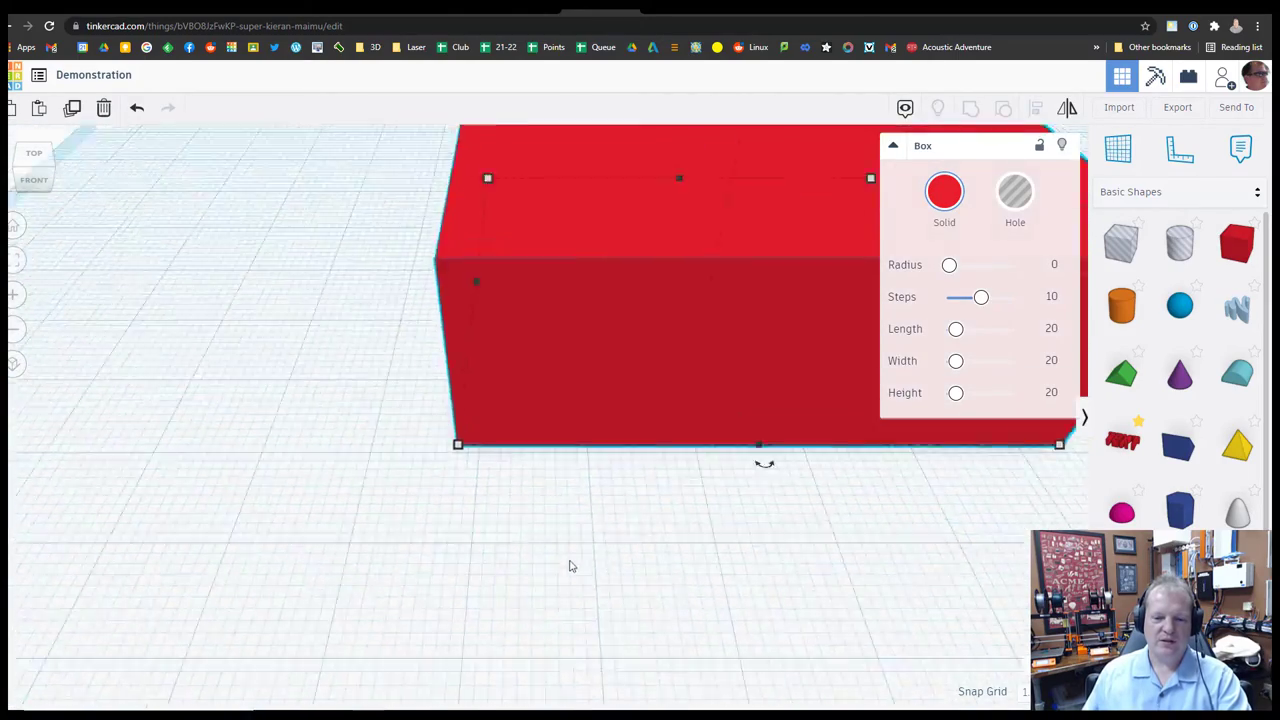
{"action": "left_click", "coordinate": [13, 260]}
{"action": "left_click", "coordinate": [13, 226]}
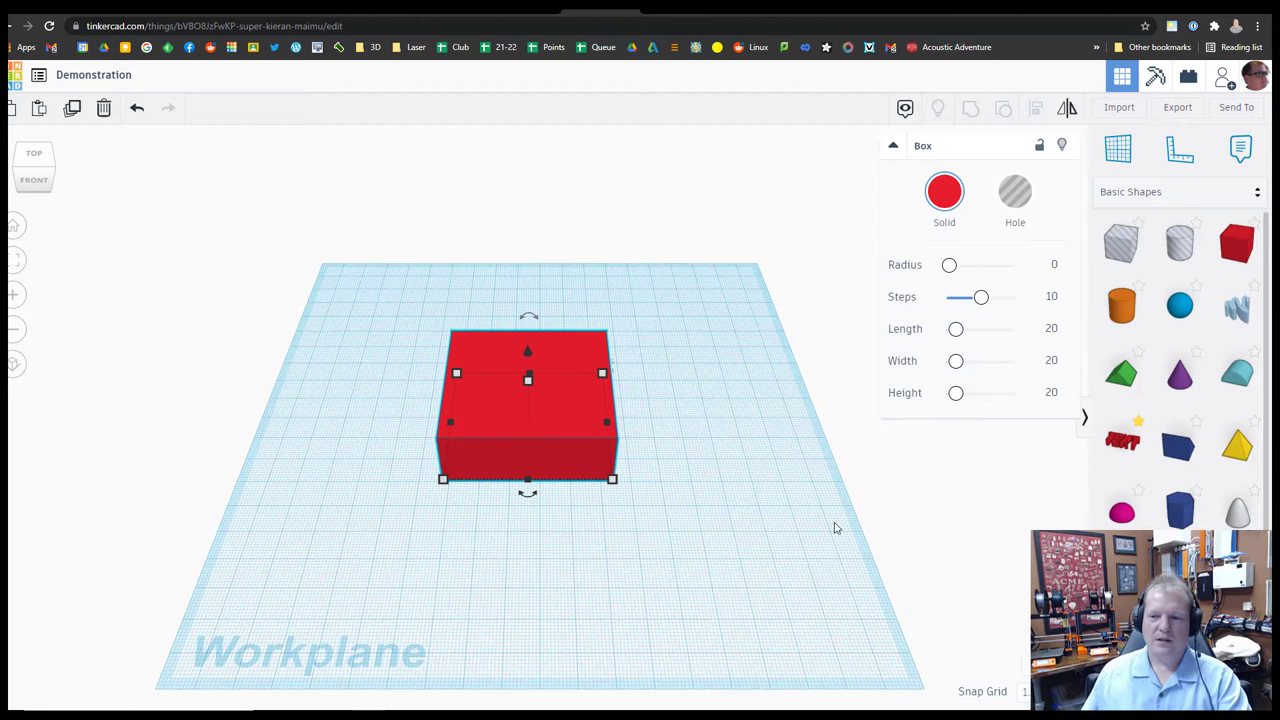
Add a green Roof, stretch it to 51 × 51, make it taller and place it over the red box.
{"action": "left_click", "coordinate": [728, 484]}
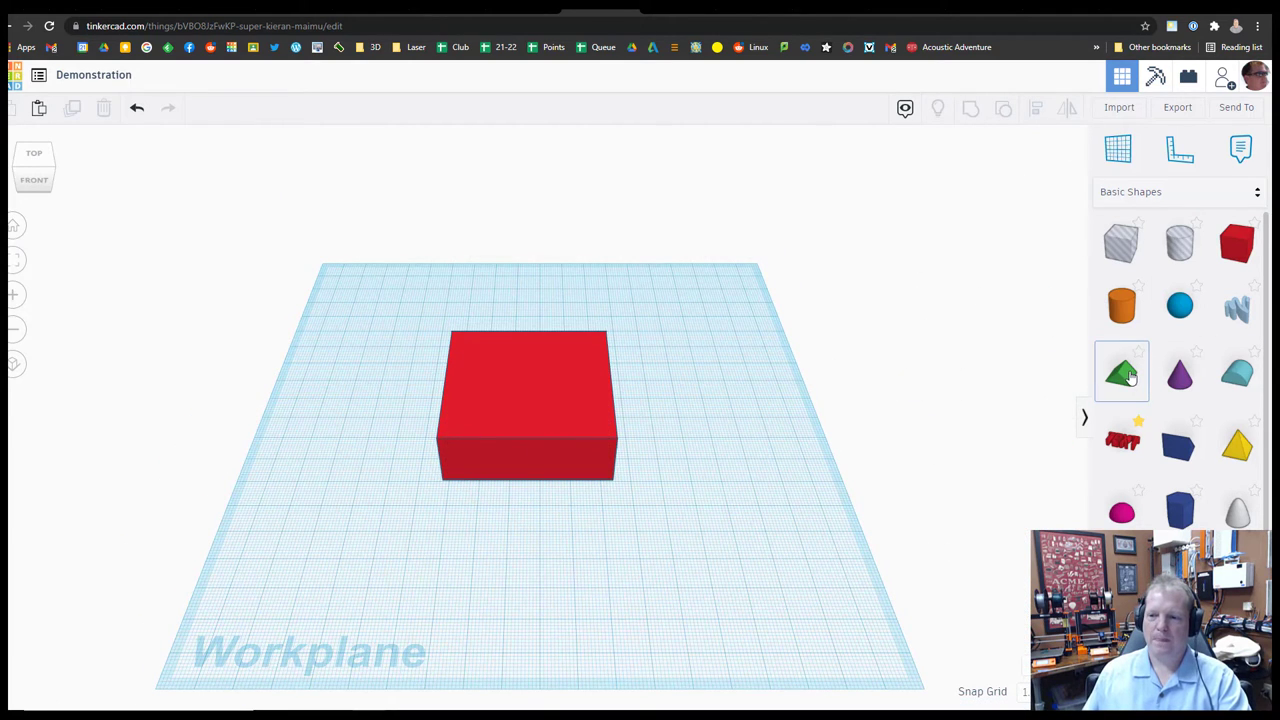
{"action": "left_click_drag", "start_coordinate": [1128, 375], "coordinate": [686, 392]}
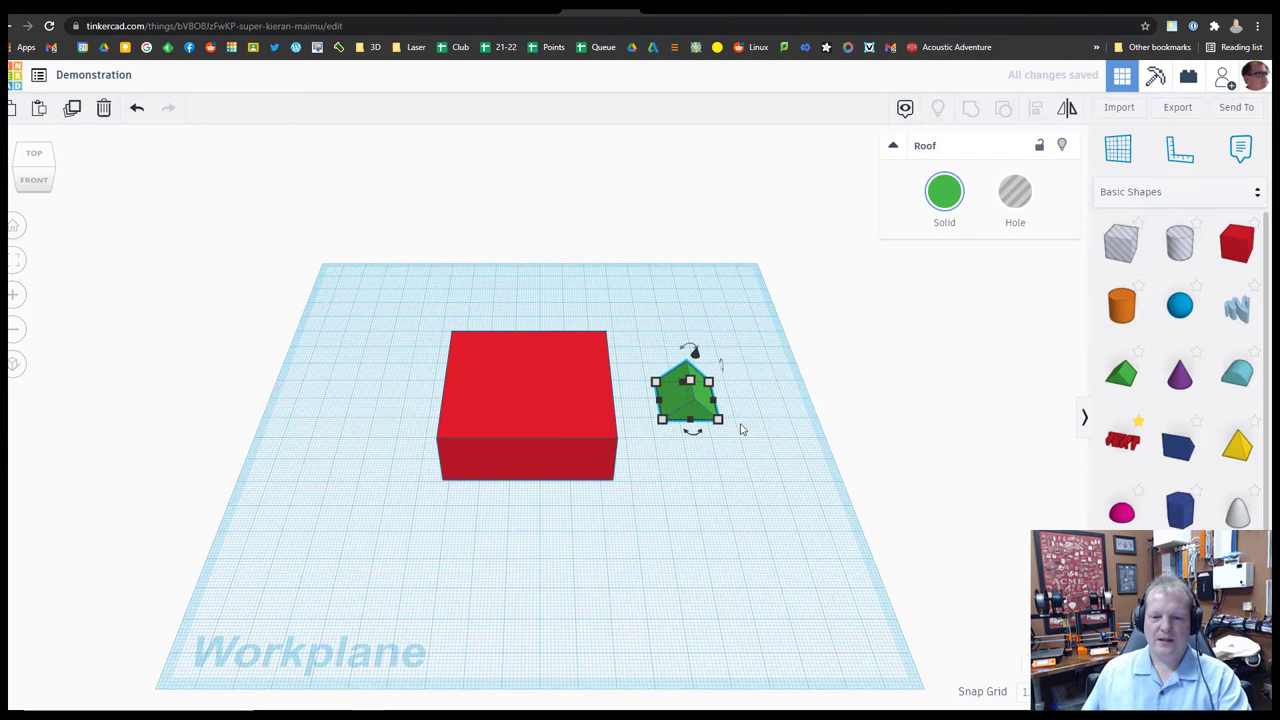
{"action": "left_click_drag", "start_coordinate": [717, 419], "coordinate": [832, 492]}
{"action": "mouse_move", "coordinate": [772, 463]}
{"action": "left_mouse_down"}
{"action": "mouse_move", "coordinate": [702, 466]}
{"action": "mouse_move", "coordinate": [763, 441]}
{"action": "left_mouse_up"}
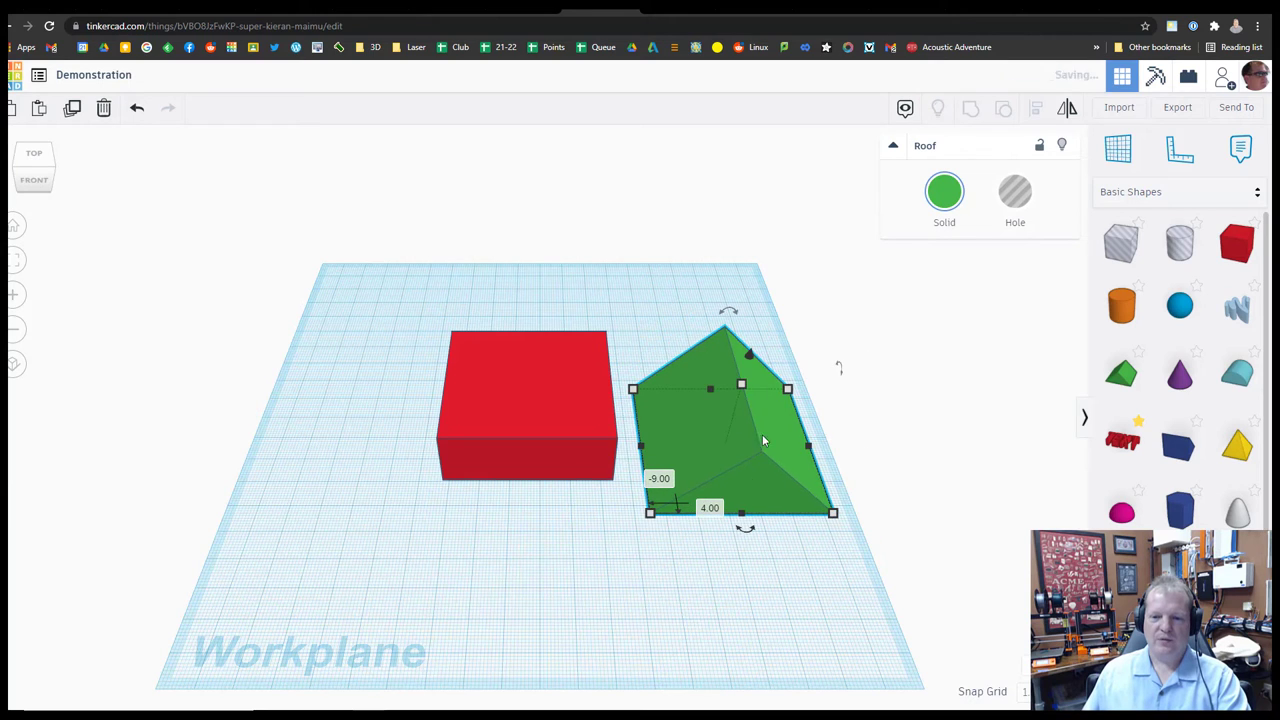
{"action": "left_click_drag", "start_coordinate": [749, 352], "coordinate": [489, 379]}
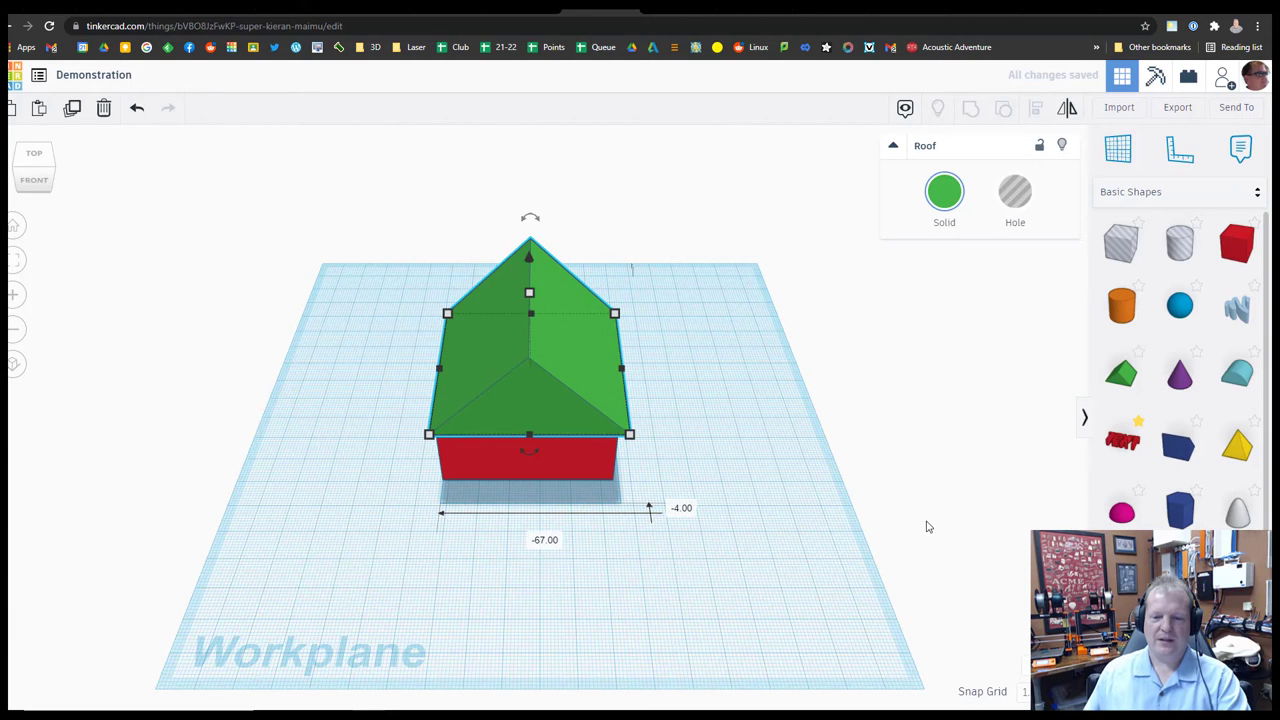
{"action": "left_click", "coordinate": [776, 517]}
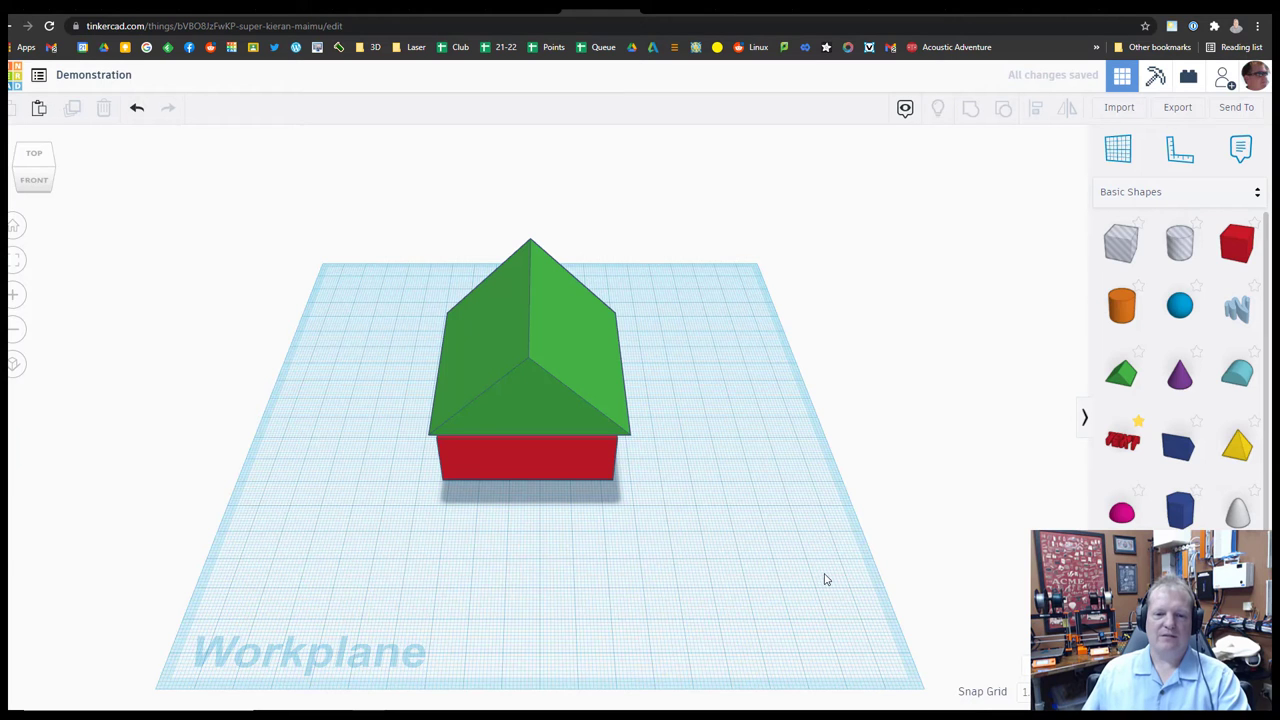
Lower the green roof in two moves until it sits on top of the red box.
{"action": "right_click_drag", "start_coordinate": [825, 579], "coordinate": [829, 529]}
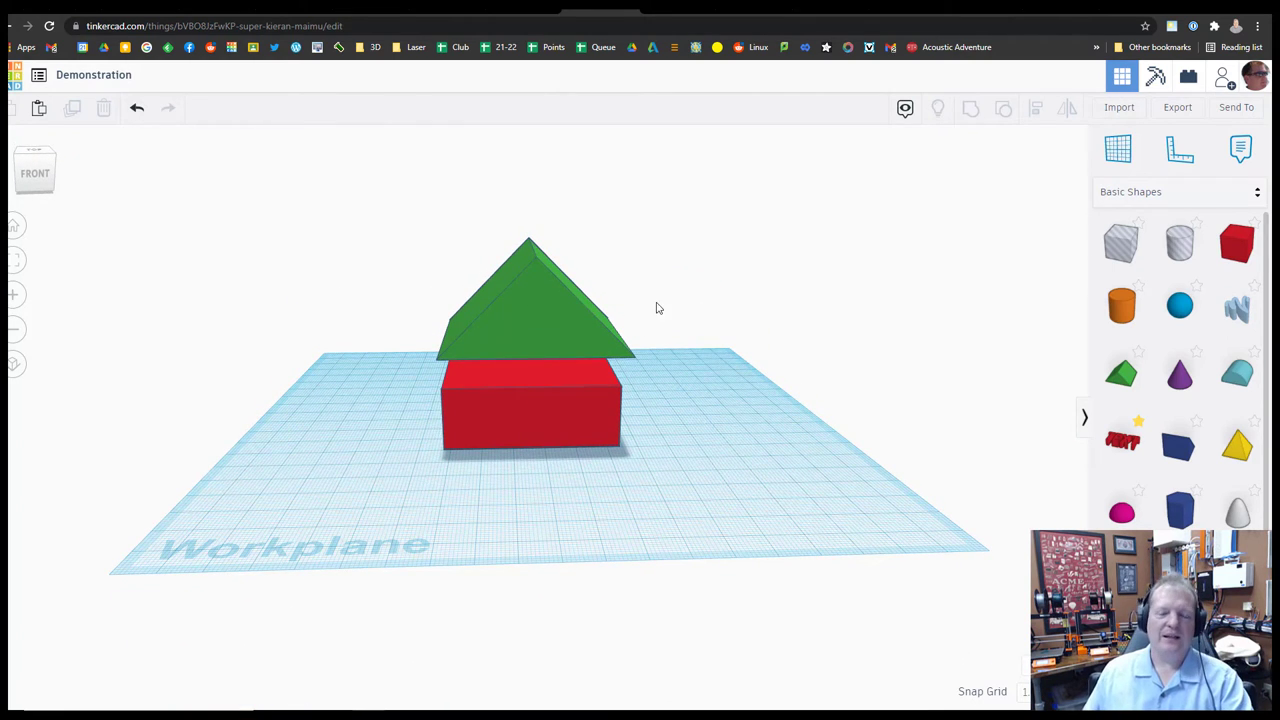
{"action": "left_click", "coordinate": [487, 307]}
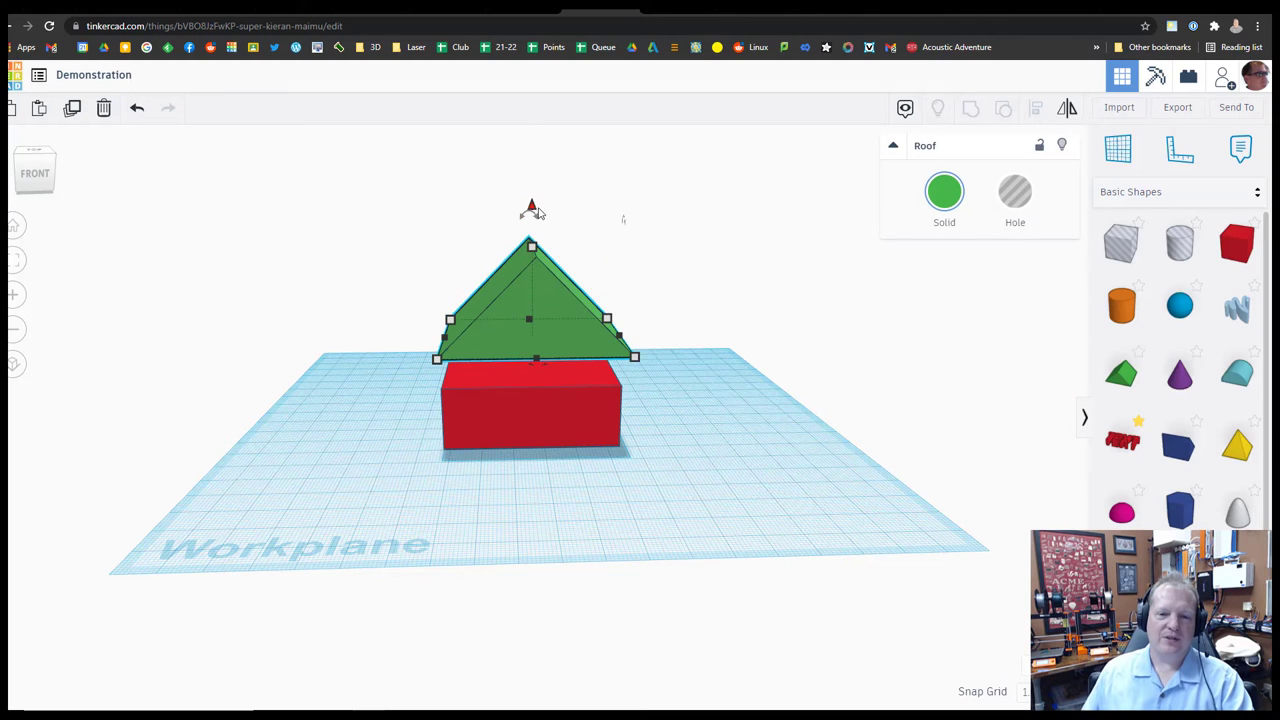
{"action": "left_click_drag", "start_coordinate": [531, 207], "coordinate": [531, 232]}
{"action": "left_click", "coordinate": [866, 528]}
{"action": "right_click_drag", "start_coordinate": [866, 528], "coordinate": [825, 453]}
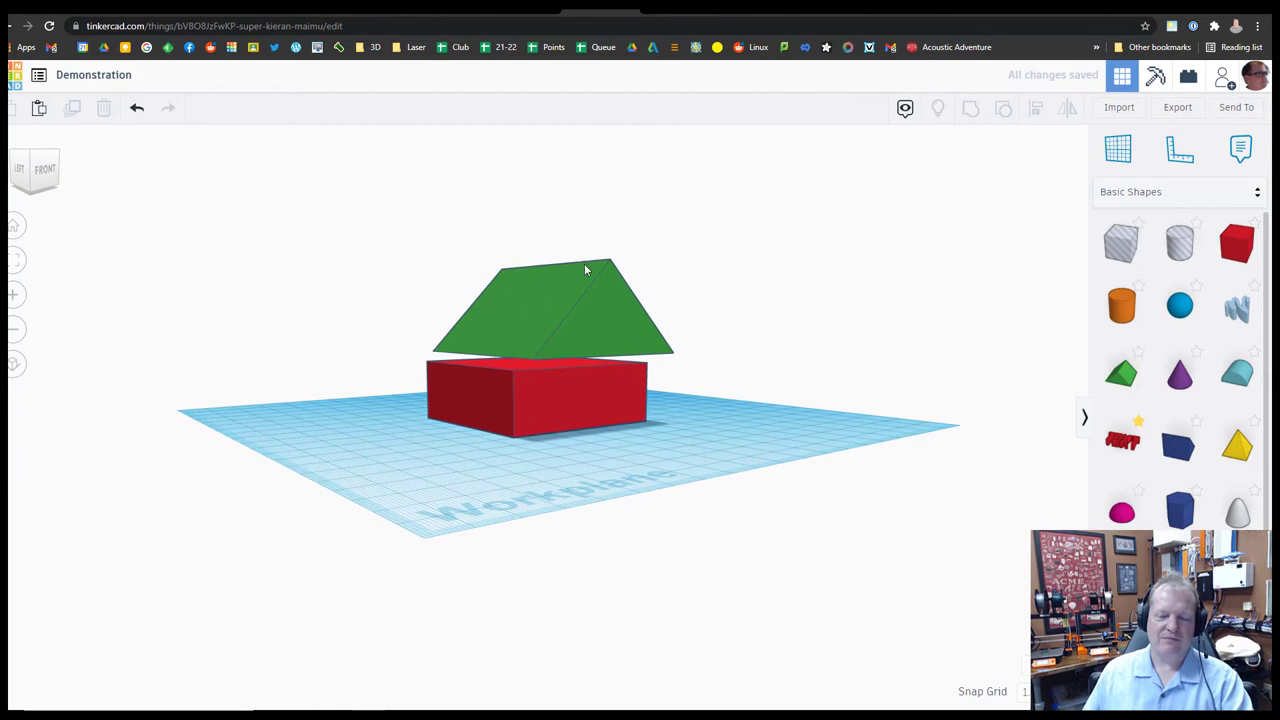
{"action": "right_click_drag", "start_coordinate": [586, 270], "coordinate": [556, 324]}
{"action": "left_click", "coordinate": [555, 321]}
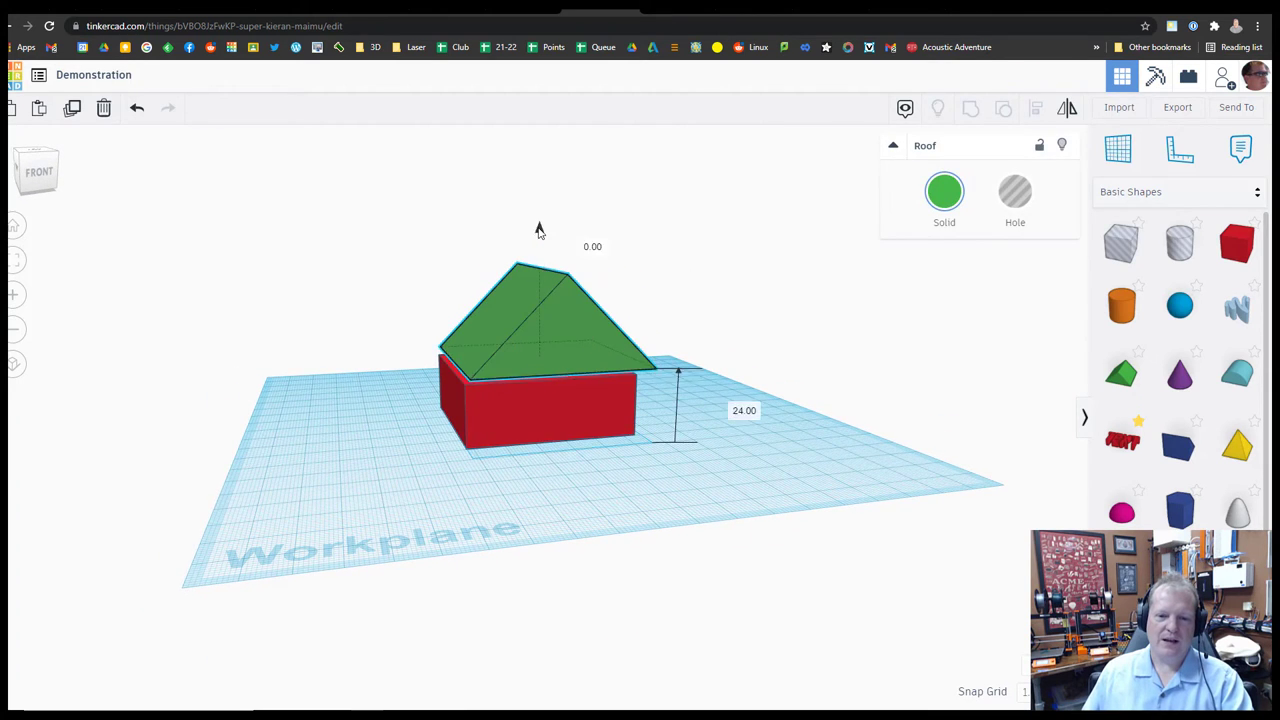
{"action": "left_click_drag", "start_coordinate": [538, 231], "coordinate": [539, 236]}
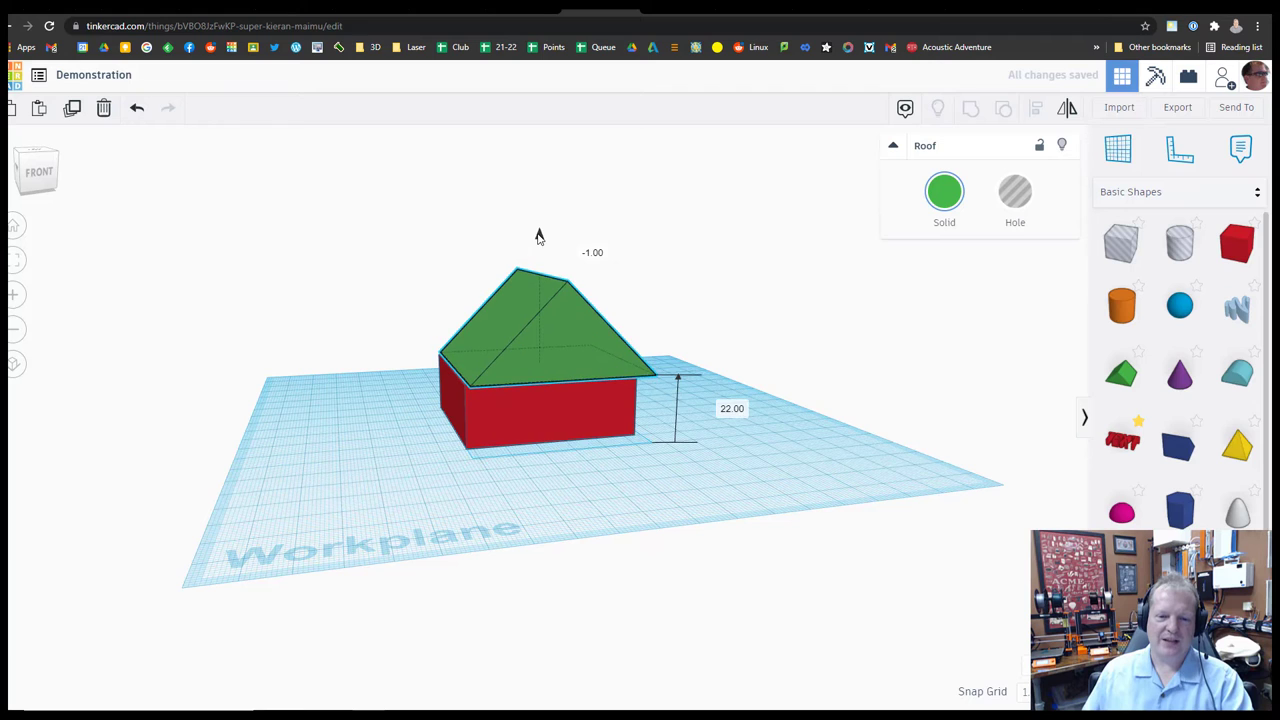
Check the house from front, low and top-down angles for gaps between roof and box.
{"action": "mouse_move", "coordinate": [707, 506]}
{"action": "right_mouse_down"}
{"action": "mouse_move", "coordinate": [726, 486]}
{"action": "mouse_move", "coordinate": [691, 489]}
{"action": "right_mouse_up"}
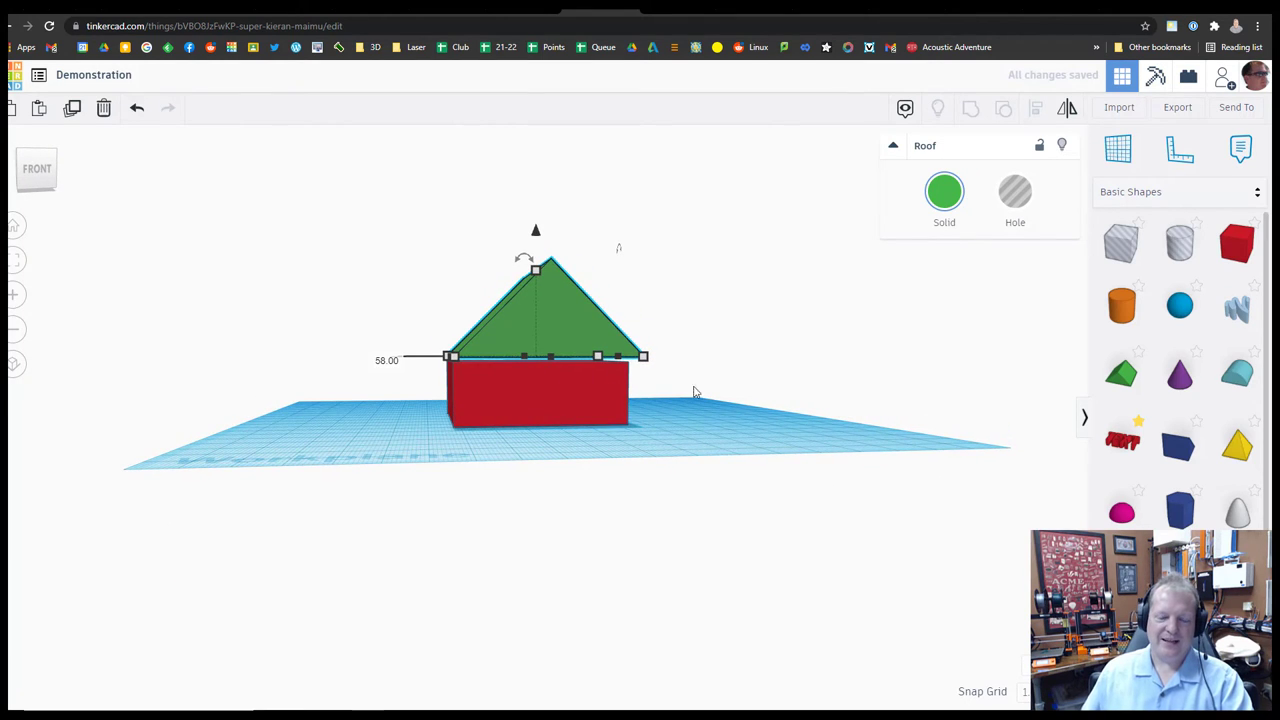
{"action": "right_click_drag", "start_coordinate": [820, 482], "coordinate": [772, 493]}
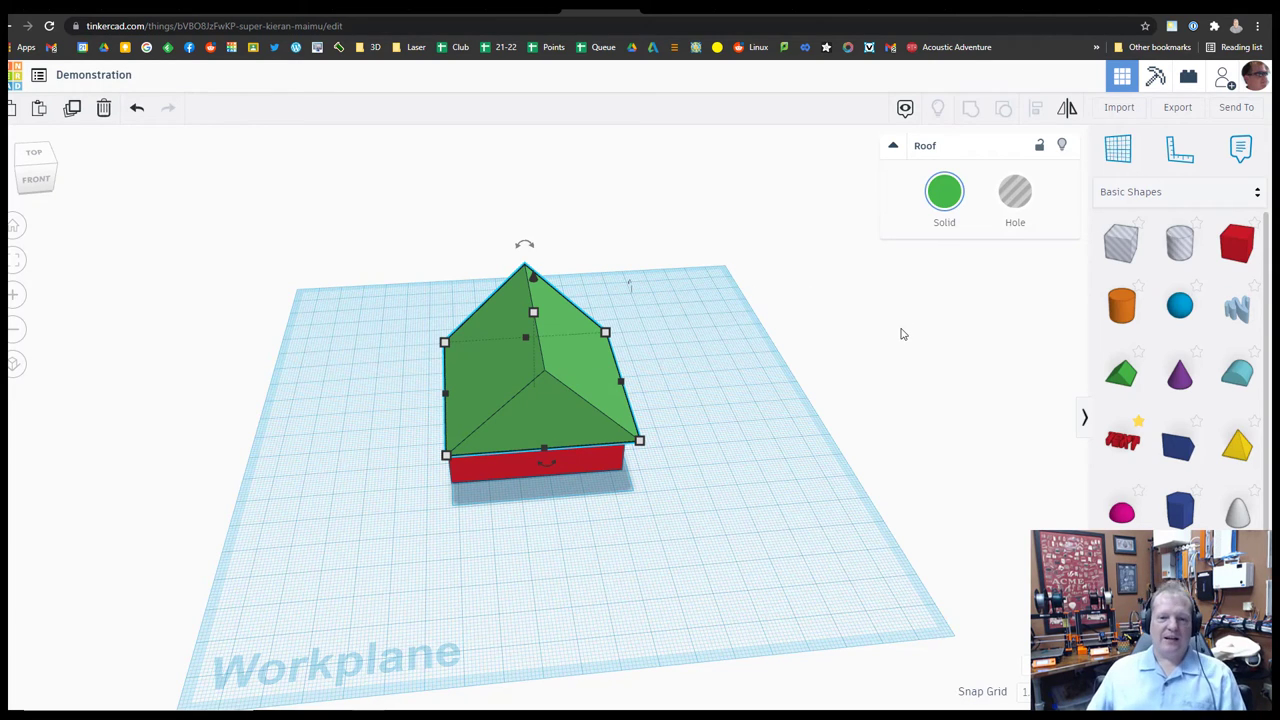
{"action": "scroll", "coordinate": [790, 472], "scroll_direction": "up", "scroll_amount": 5}
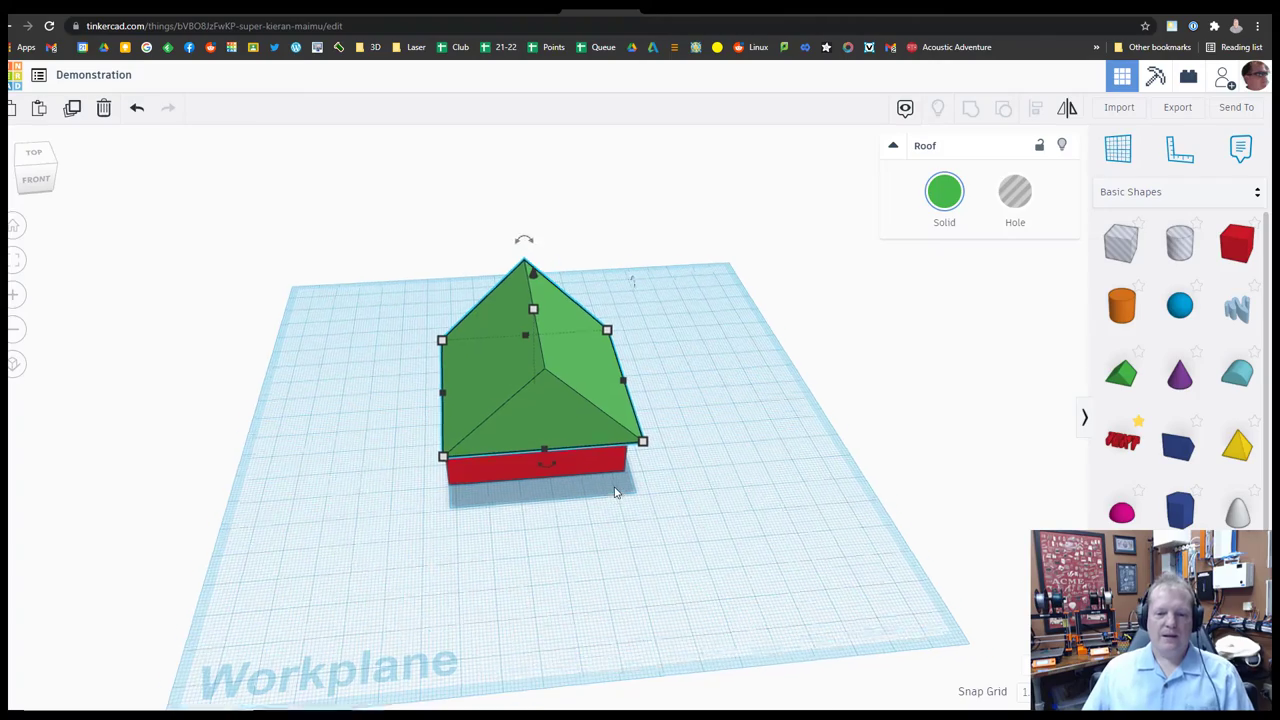
{"action": "right_click_drag", "start_coordinate": [777, 500], "coordinate": [843, 451]}
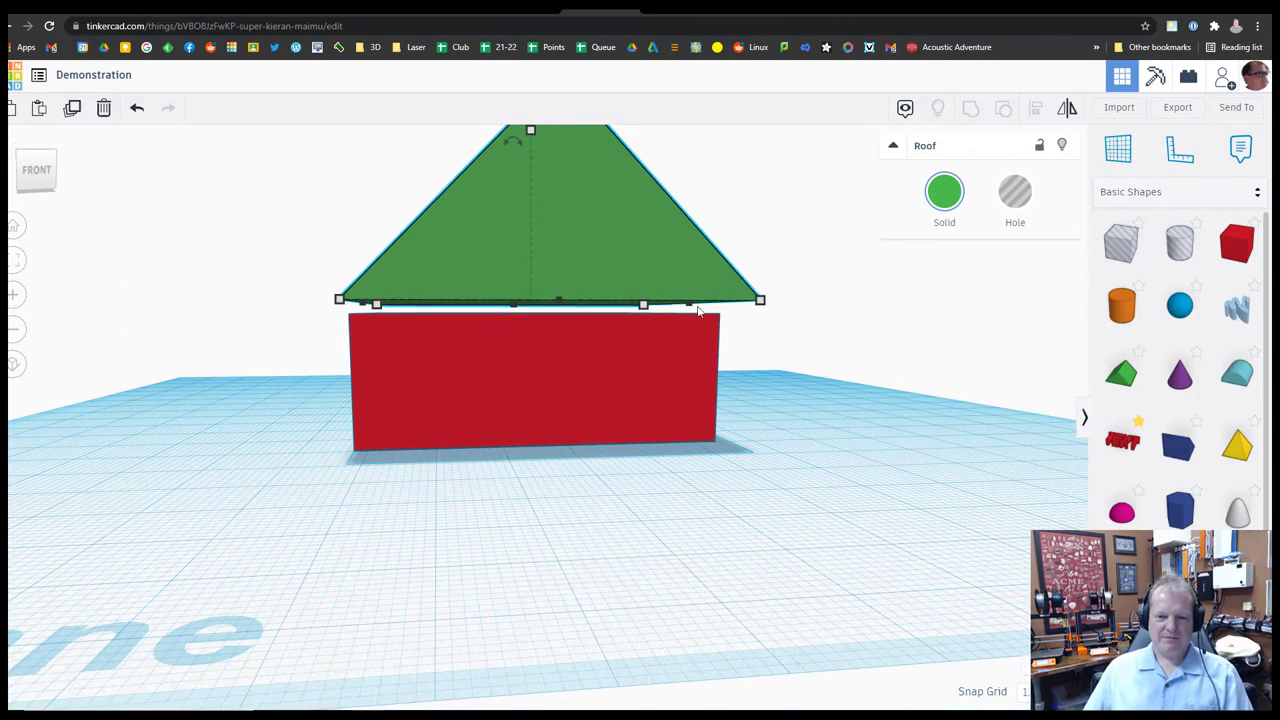
{"action": "scroll", "coordinate": [960, 421], "scroll_direction": "down", "scroll_amount": 4}
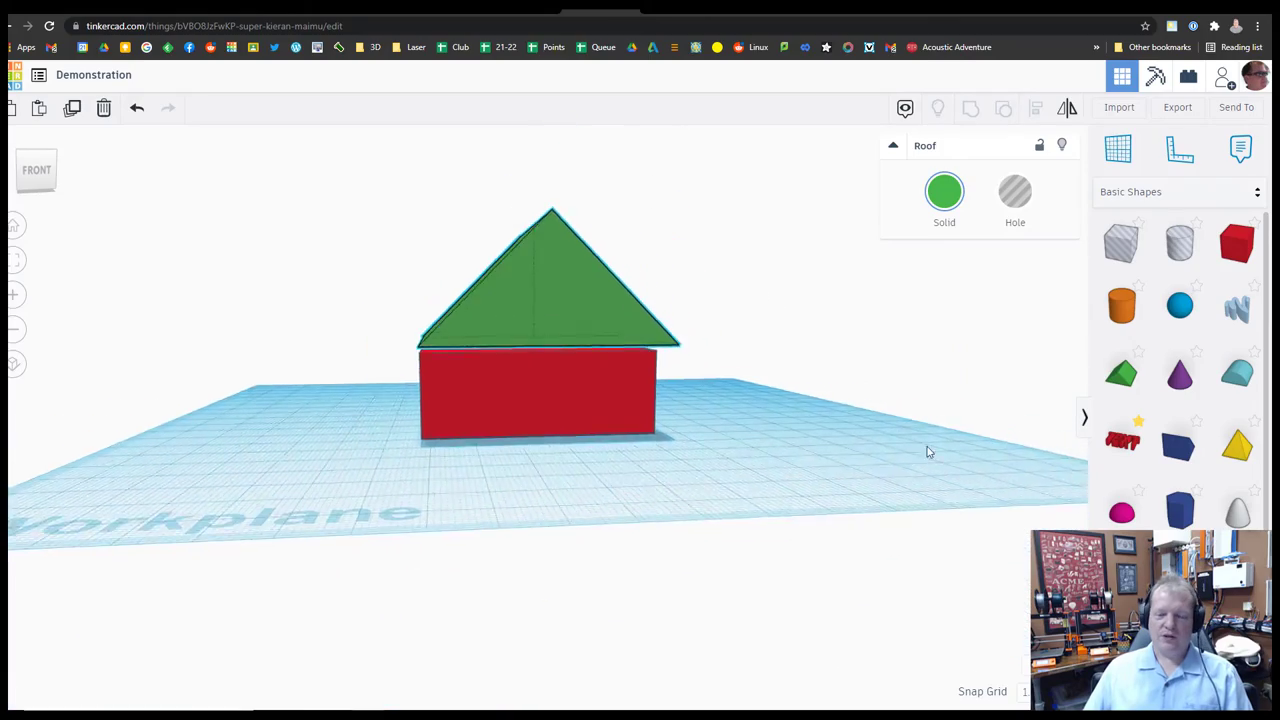
{"action": "right_click_drag", "start_coordinate": [926, 449], "coordinate": [800, 405]}
Select the roof and red box together and delete them.
{"action": "right_click_drag", "start_coordinate": [620, 358], "coordinate": [582, 402]}
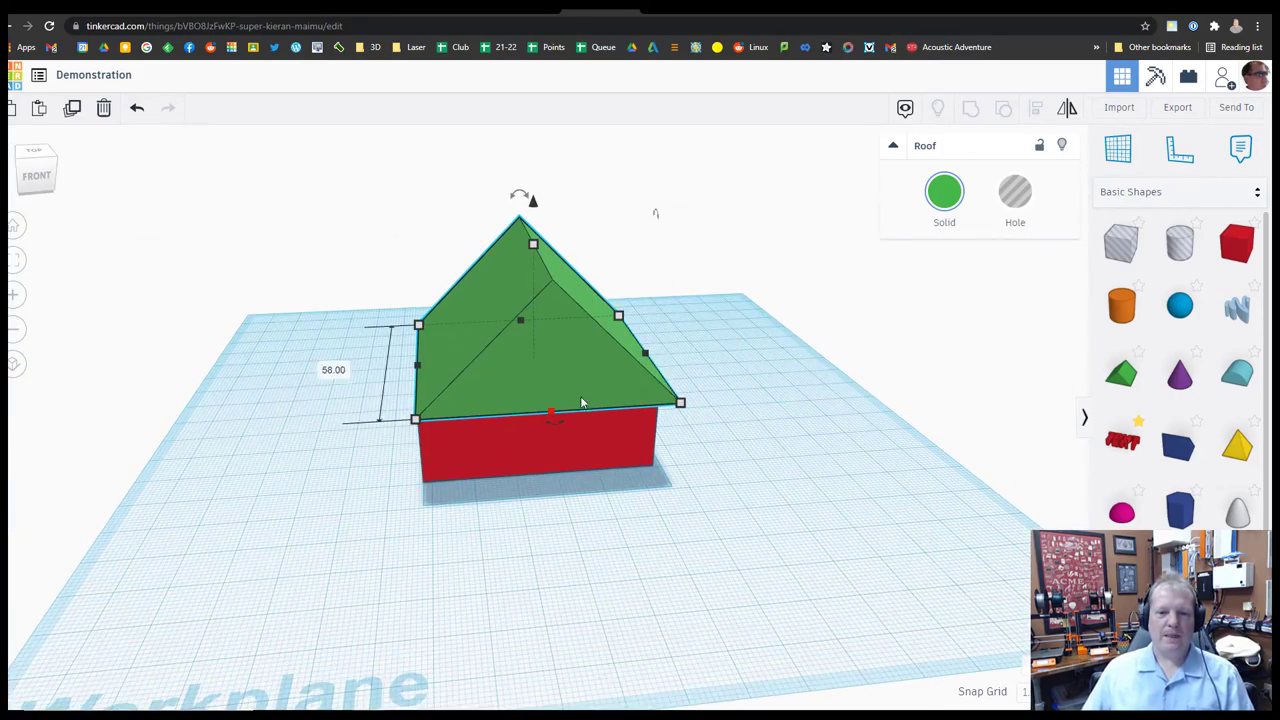
{"action": "left_click_drag", "start_coordinate": [294, 249], "coordinate": [755, 542]}
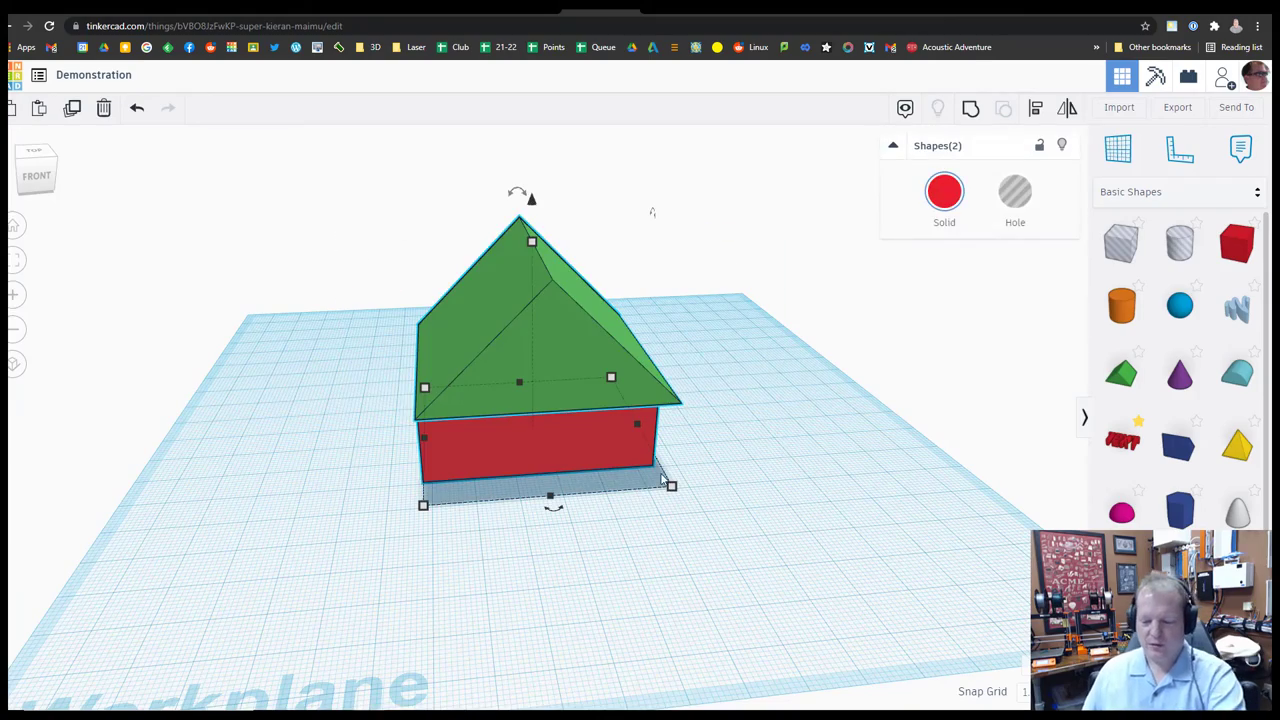
{"action": "key", "text": "Delete"}
Add a blue Sphere and a Cylinder Hole beside it, then select both shapes.
{"action": "right_click_drag", "start_coordinate": [545, 438], "coordinate": [597, 519]}
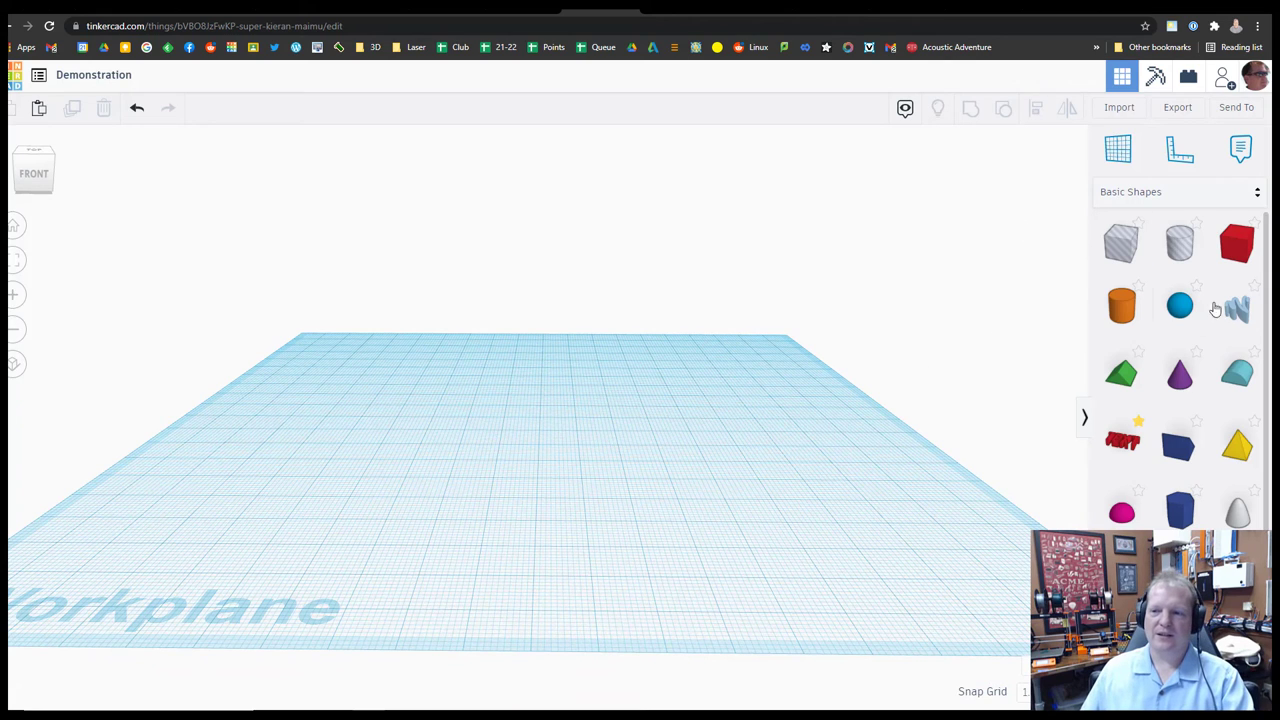
{"action": "left_click_drag", "start_coordinate": [1183, 310], "coordinate": [729, 491]}
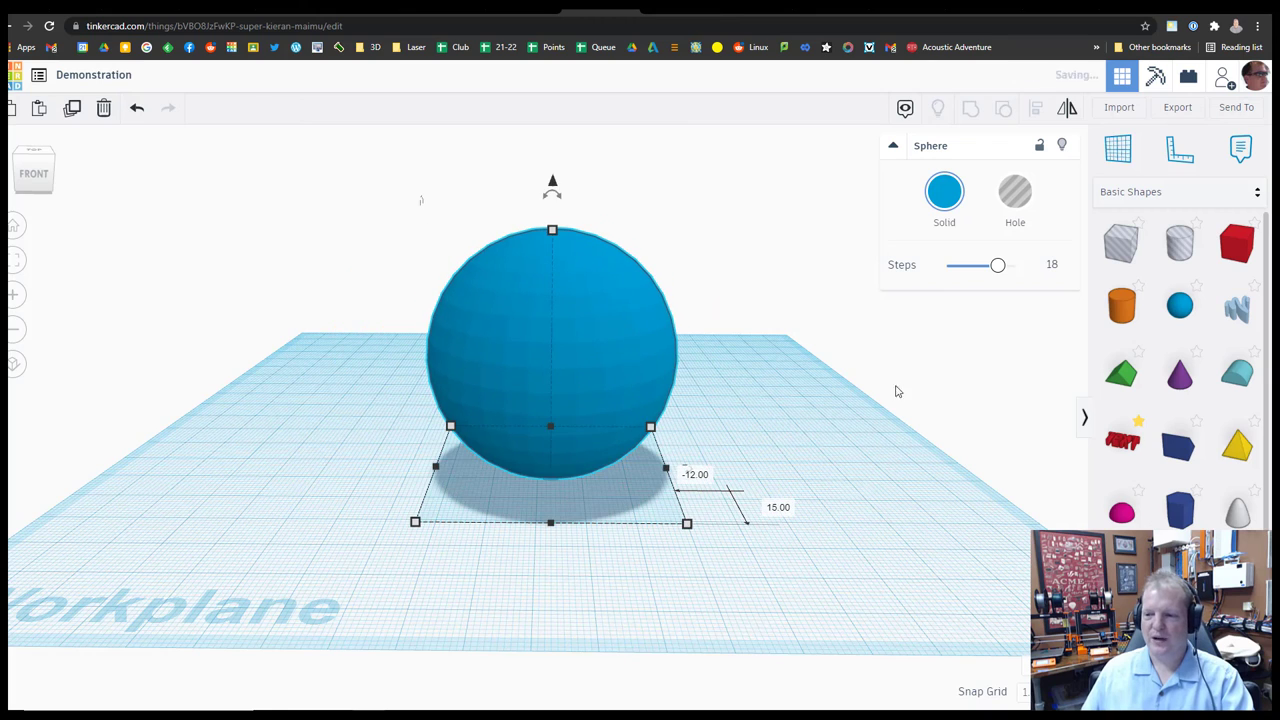
{"action": "left_click_drag", "start_coordinate": [1180, 243], "coordinate": [880, 488]}
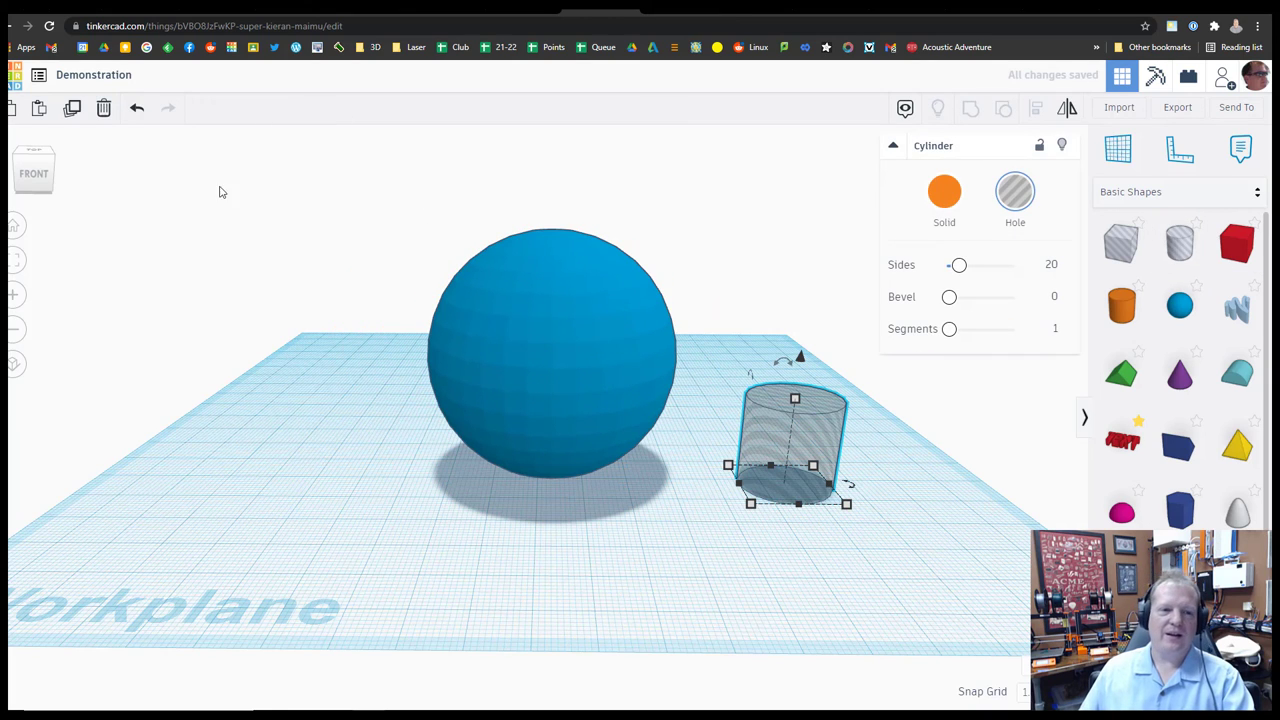
{"action": "left_click_drag", "start_coordinate": [221, 192], "coordinate": [922, 585]}
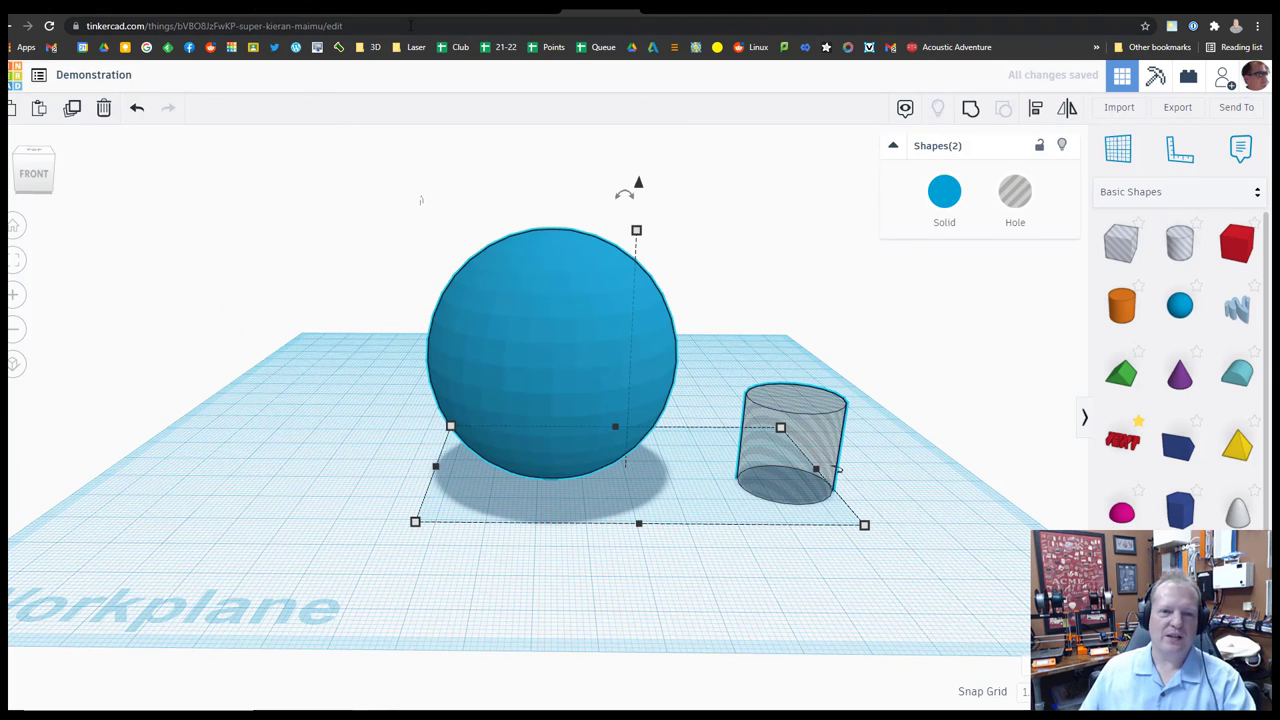